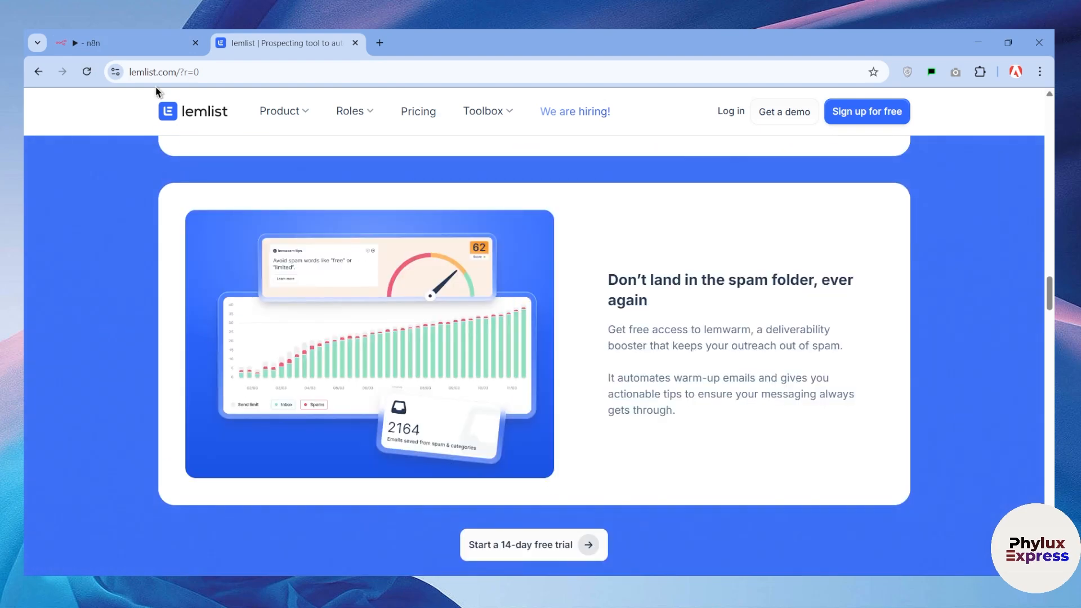
Compare the n8n workflow with the lemlist website, ending on the n8n workflow
click(152, 43)
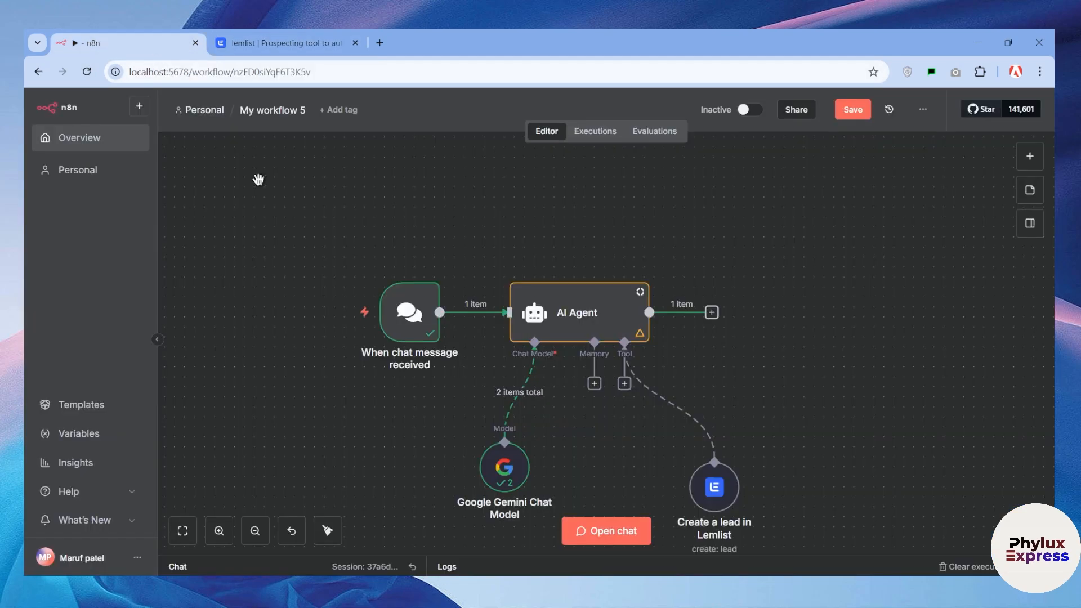
click(293, 43)
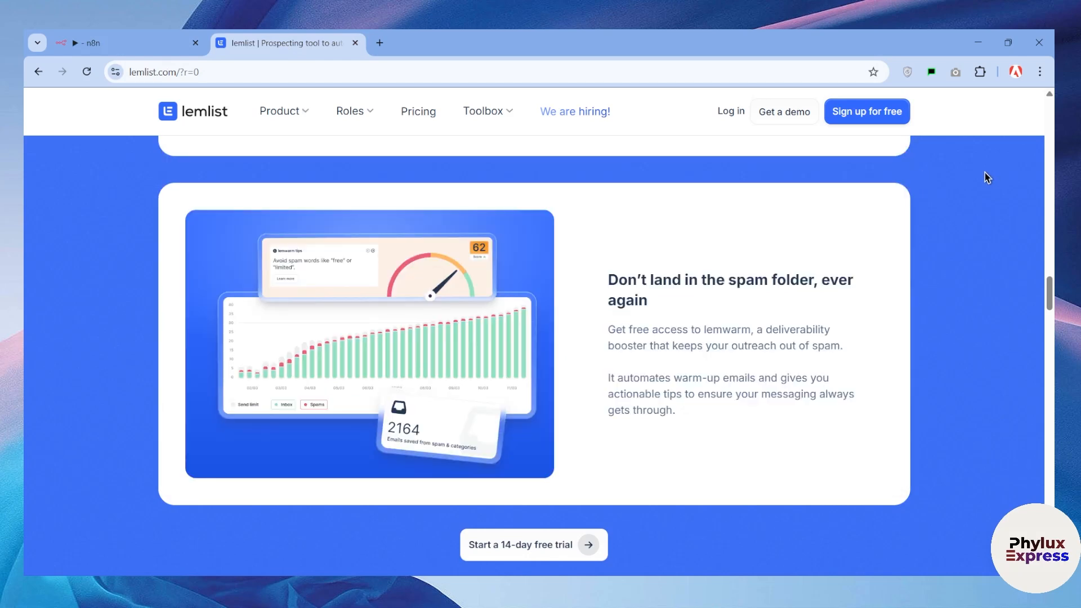
click(54, 47)
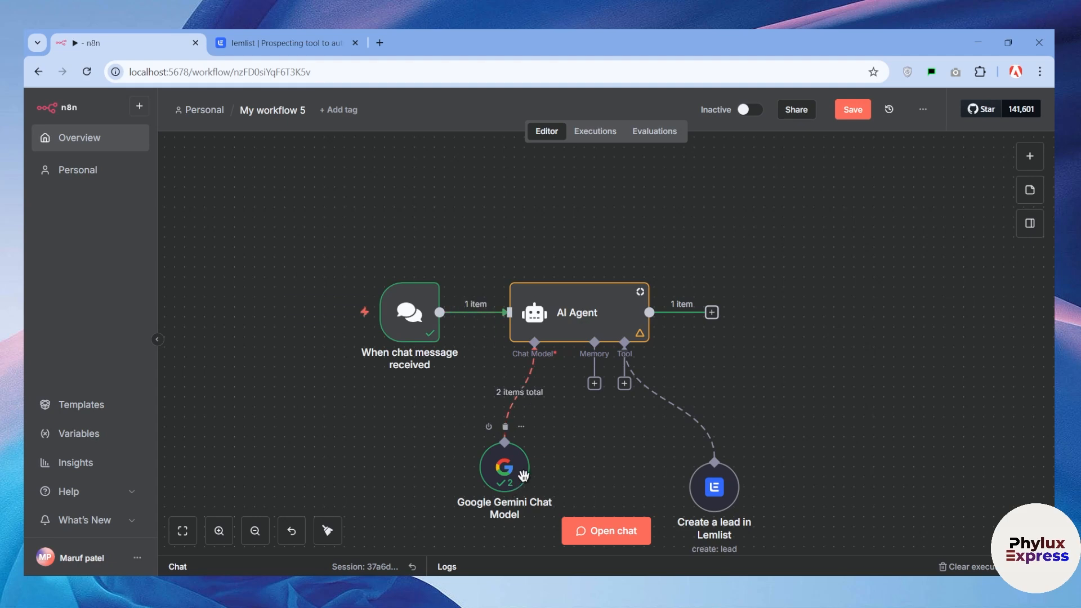
Reposition the Google Gemini Chat Model node below the AI Agent and view its parameters
scroll(515, 459, down, 3)
drag(514, 379, 545, 390)
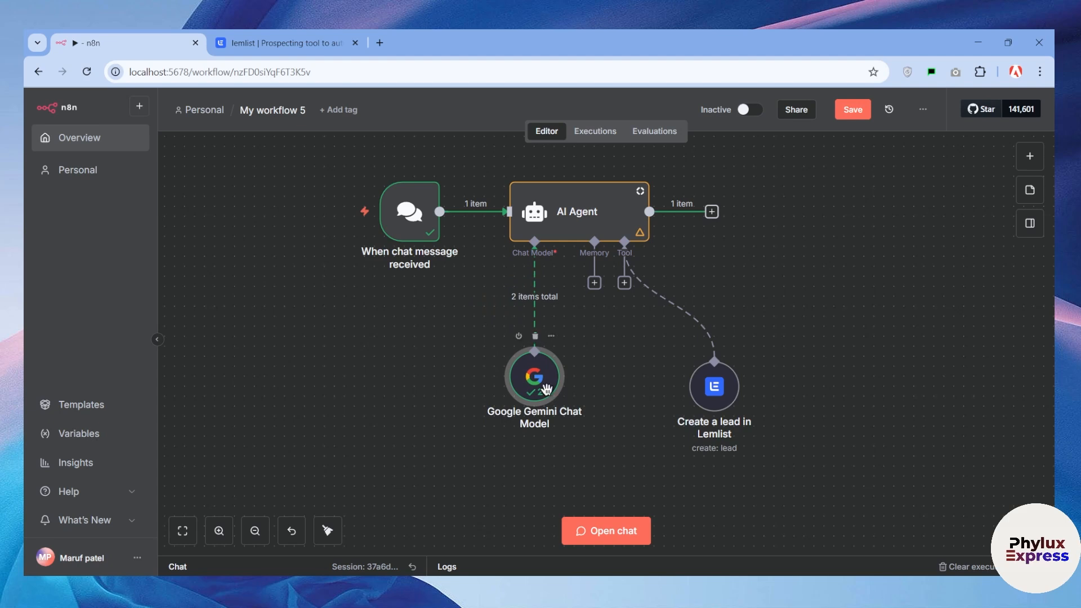
double_click(544, 388)
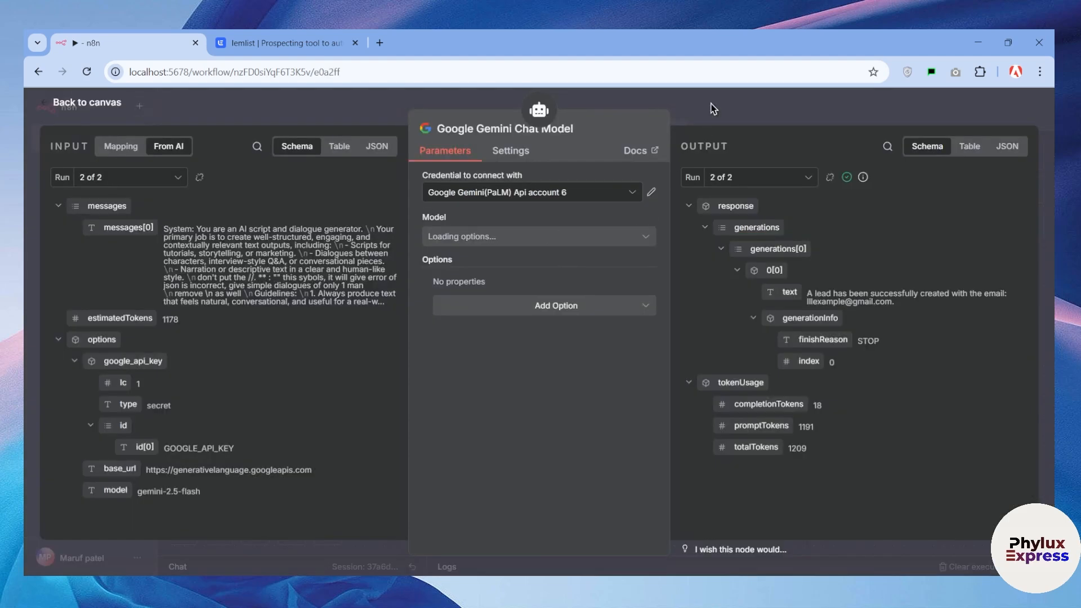
click(711, 109)
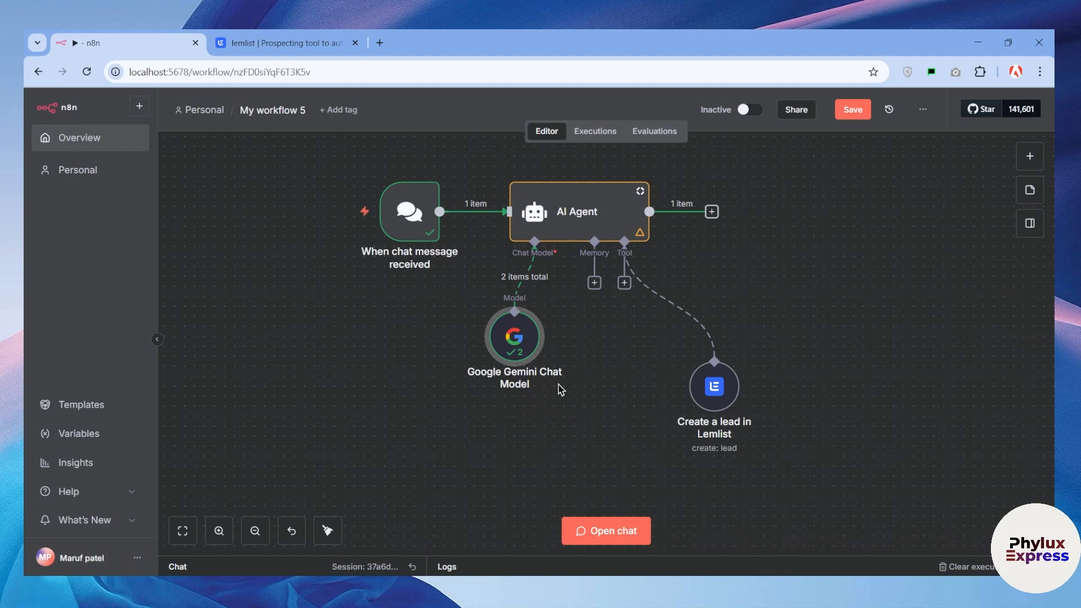
Move the AI Agent node slightly farther from the chat trigger and save the workflow
drag(591, 213, 625, 225)
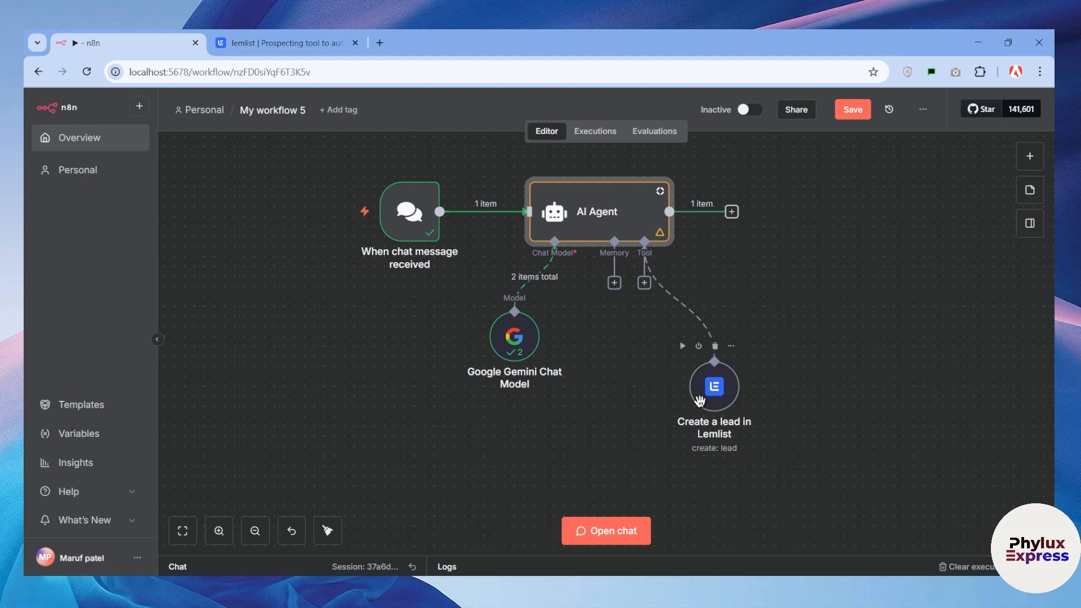
scroll(716, 412, up, 2)
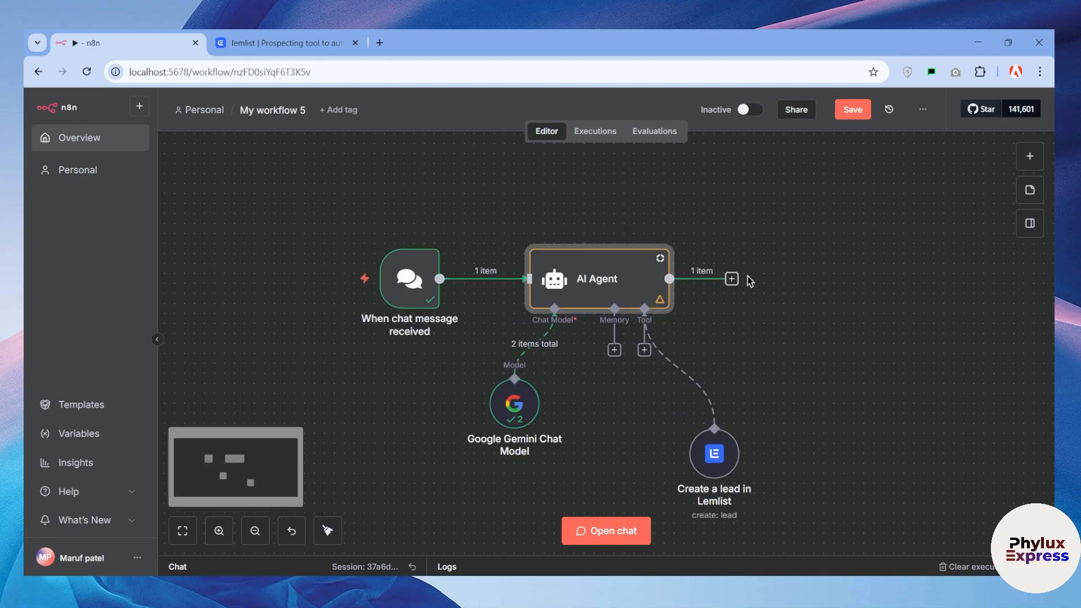
click(853, 109)
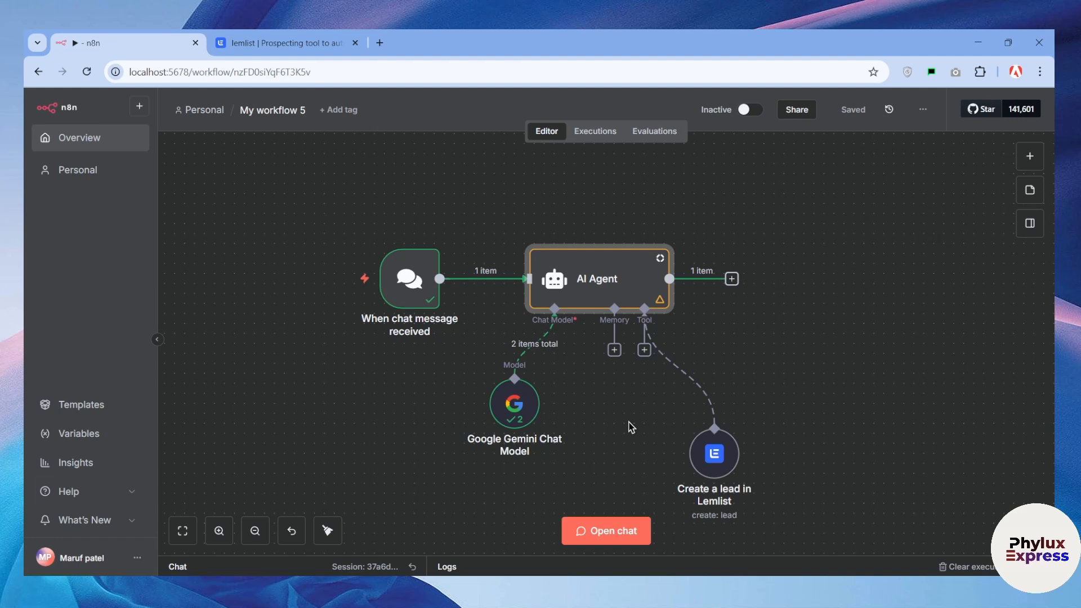
Delete all the existing nodes from the workflow canvas
mouse_move(596, 287)
mouse_down()
mouse_move(618, 251)
mouse_move(596, 297)
mouse_up()
drag(751, 222, 332, 495)
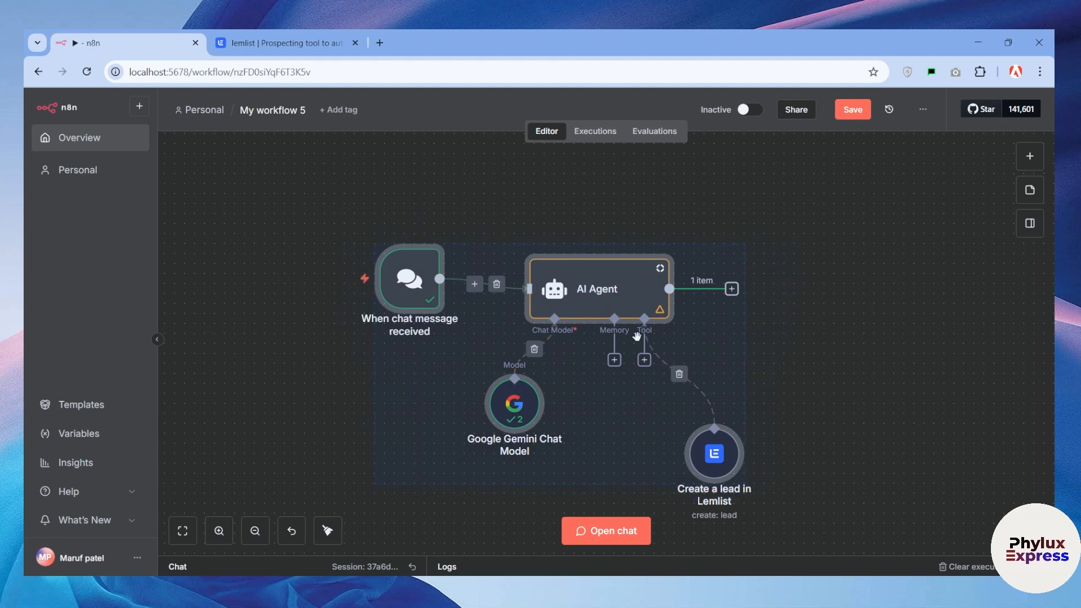
right_click(635, 333)
click(672, 507)
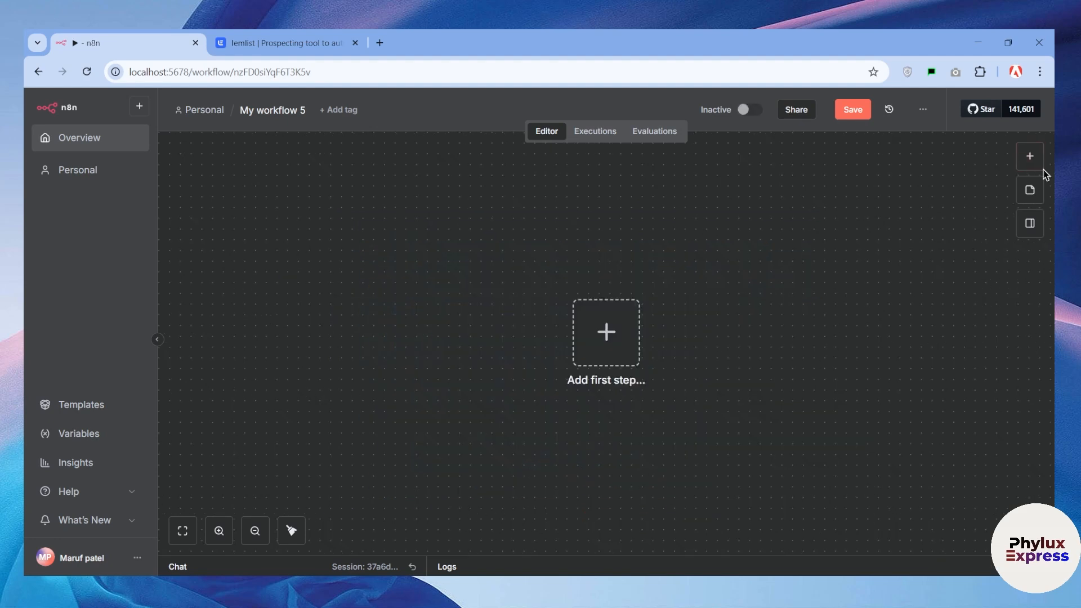
Rename the workflow to "workflow 2"
click(1030, 157)
click(606, 255)
click(297, 111)
key(BackSpace)
text(work)
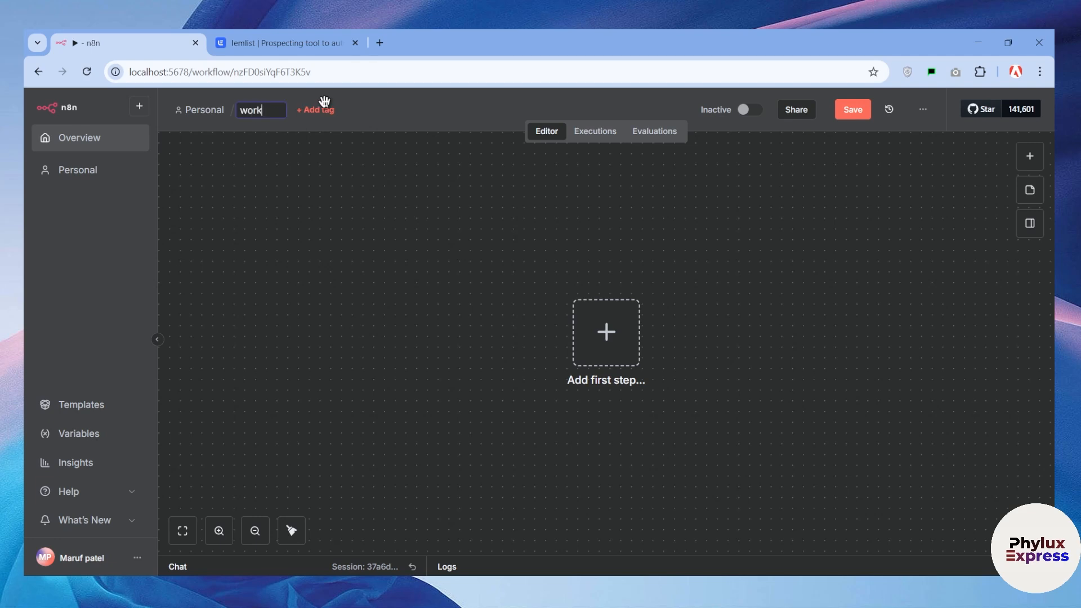
text(flow 2)
Search the nodes for "chat" and add an AI Agent with a chat message trigger to the empty workflow
click(1029, 156)
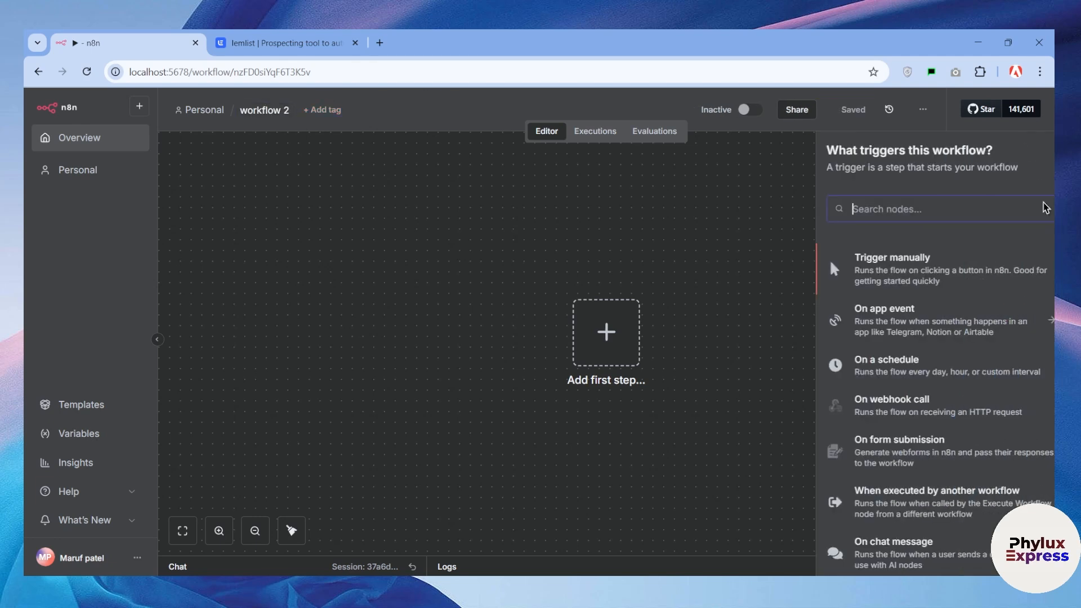
text(chat)
click(917, 282)
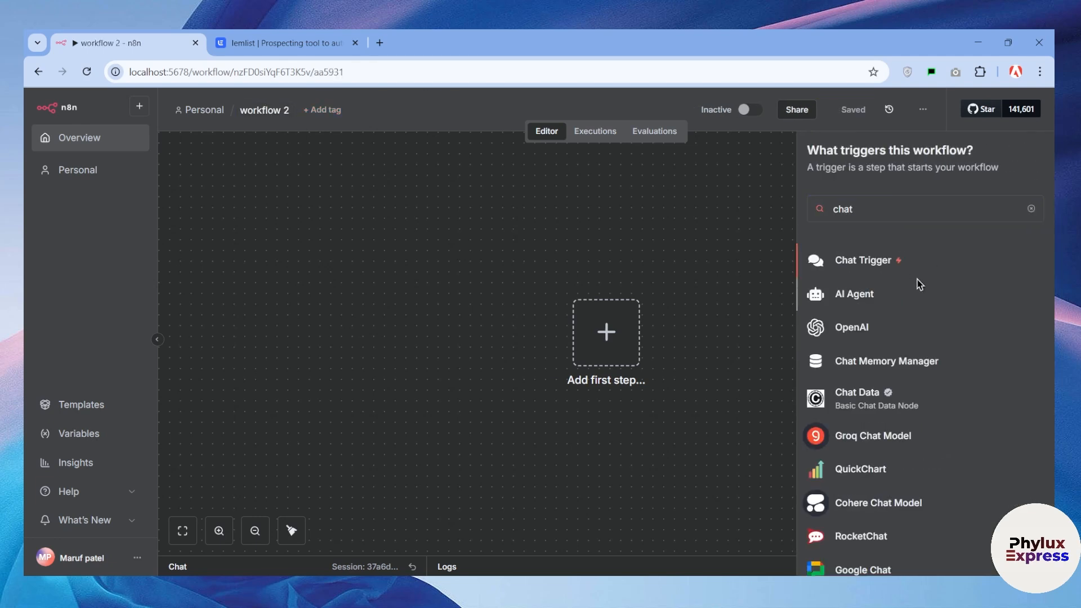
click(741, 107)
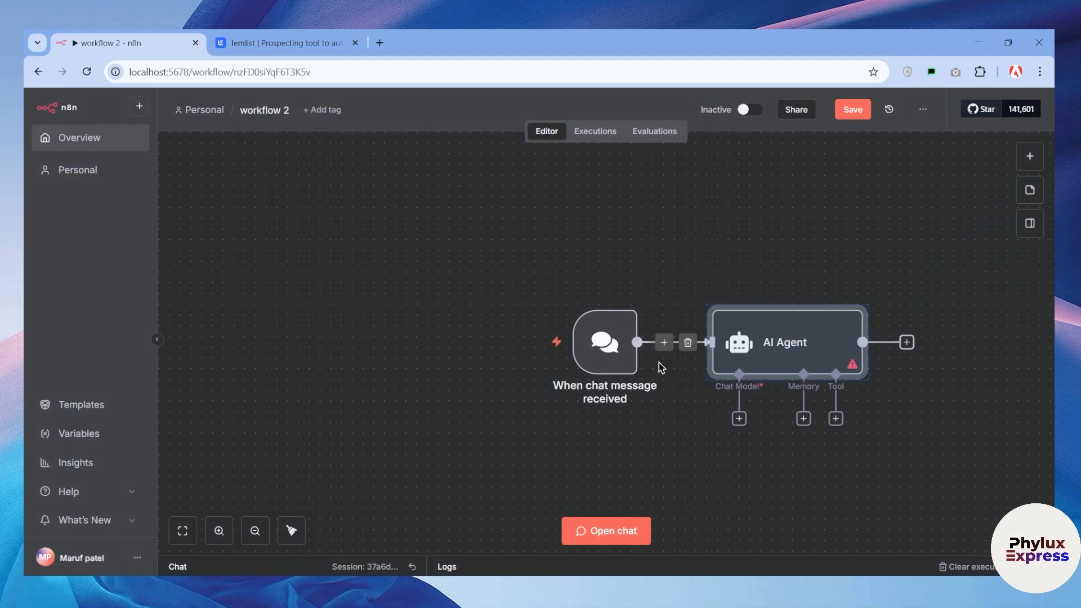
Attach a Google Gemini Chat Model to the AI Agent as its chat model
click(739, 419)
scroll(900, 457, down, 1)
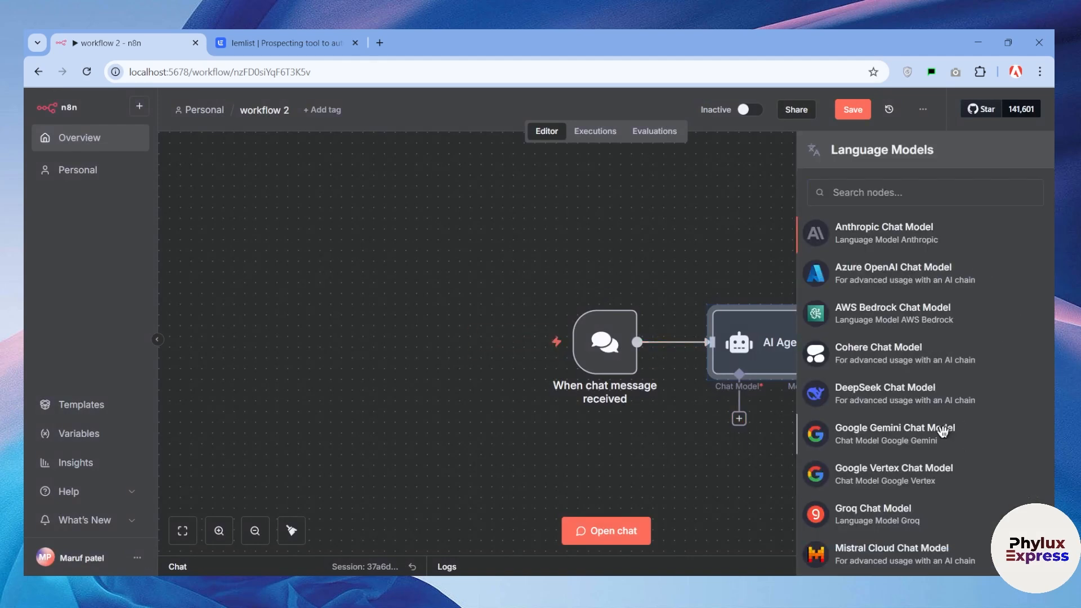
click(943, 434)
click(720, 122)
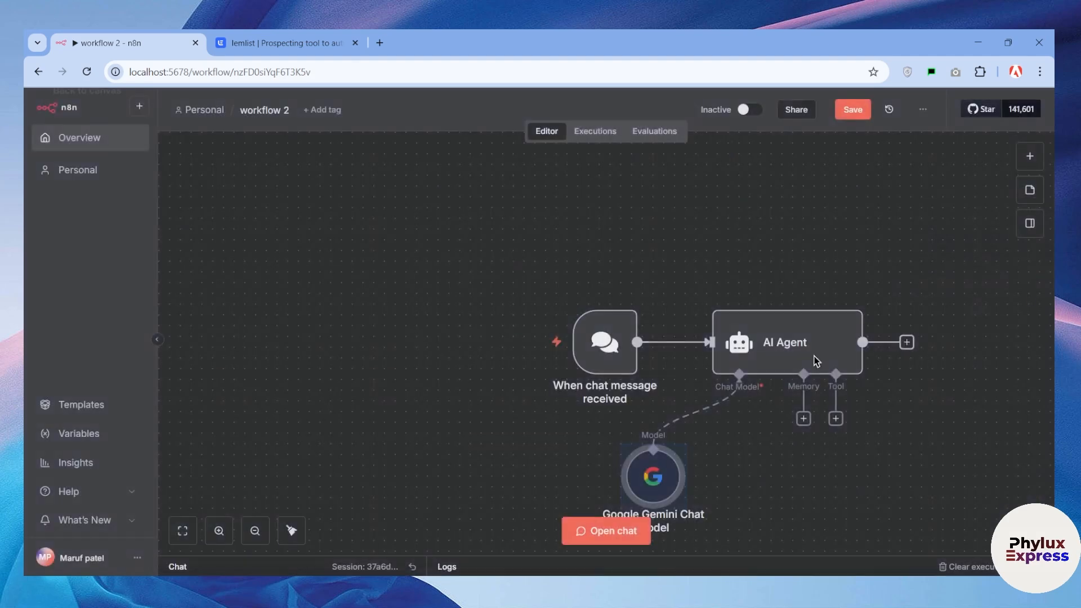
Search the AI Agent's tools for "lem" and add the Lemlist Tool
scroll(722, 390, down, 2)
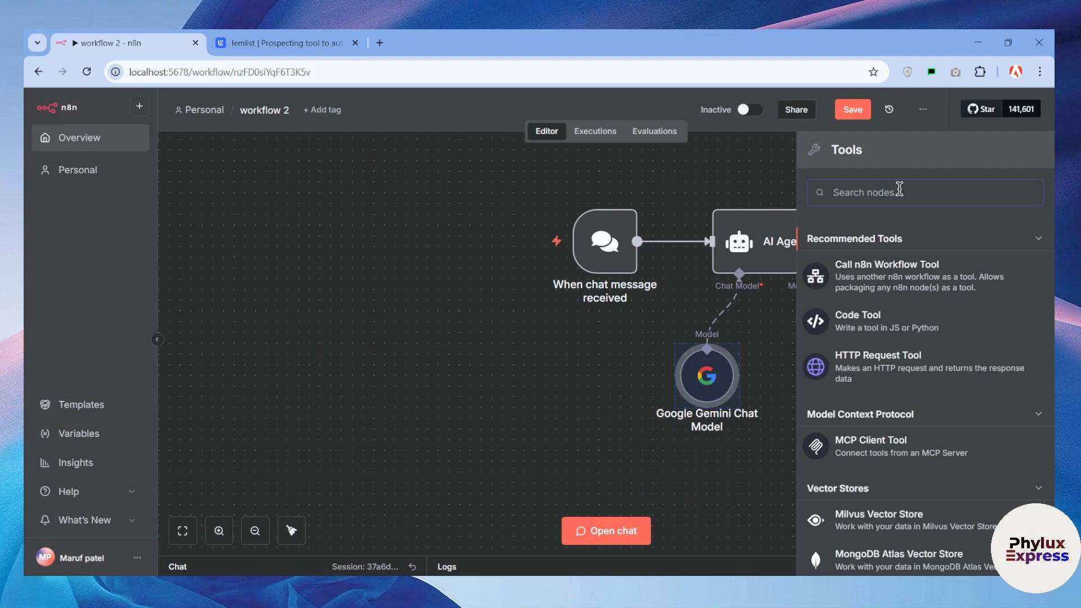
text(lem)
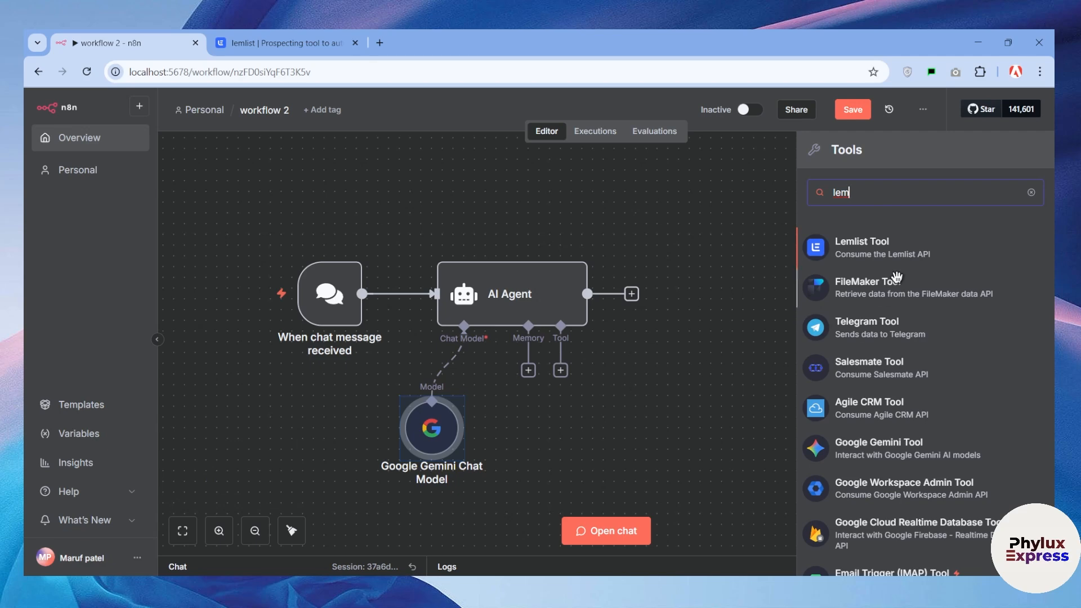
click(898, 251)
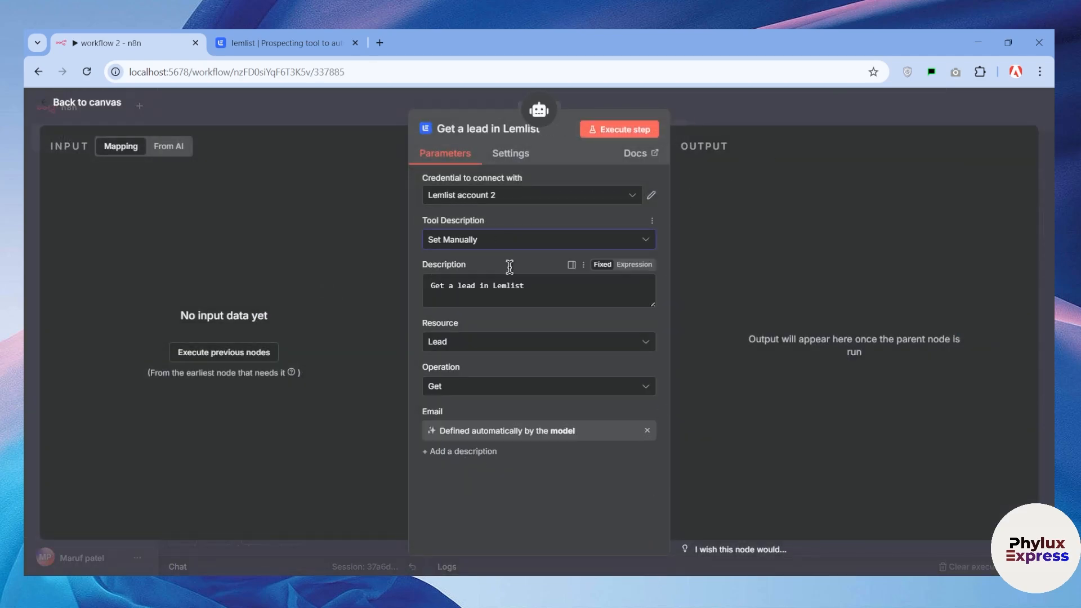
Configure the Lemlist tool with an automatic description, resource Lead, operation Get and the email defined by the model
click(505, 239)
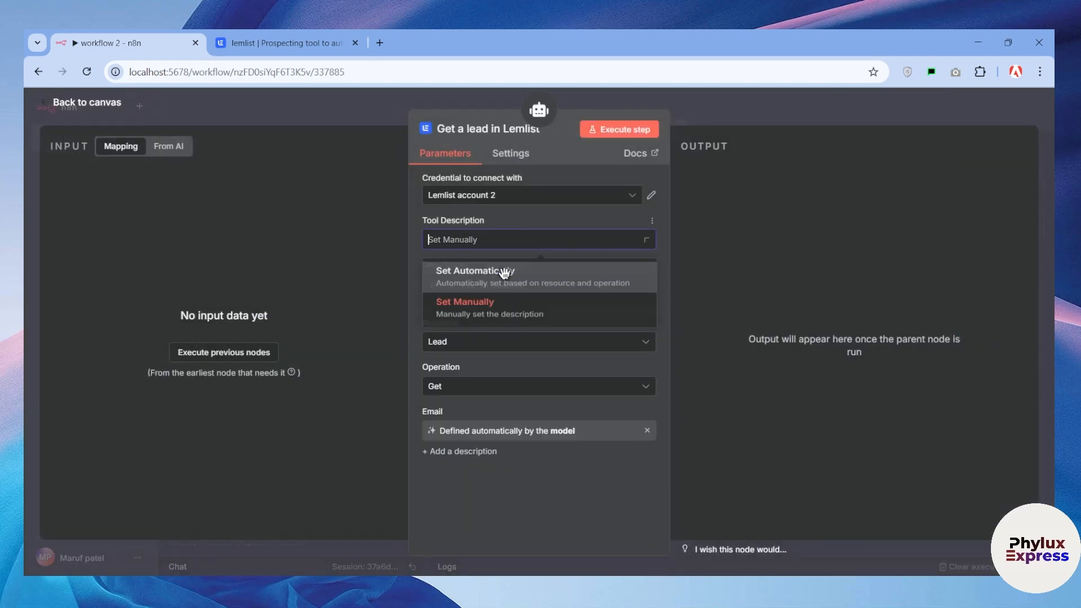
click(503, 272)
click(533, 328)
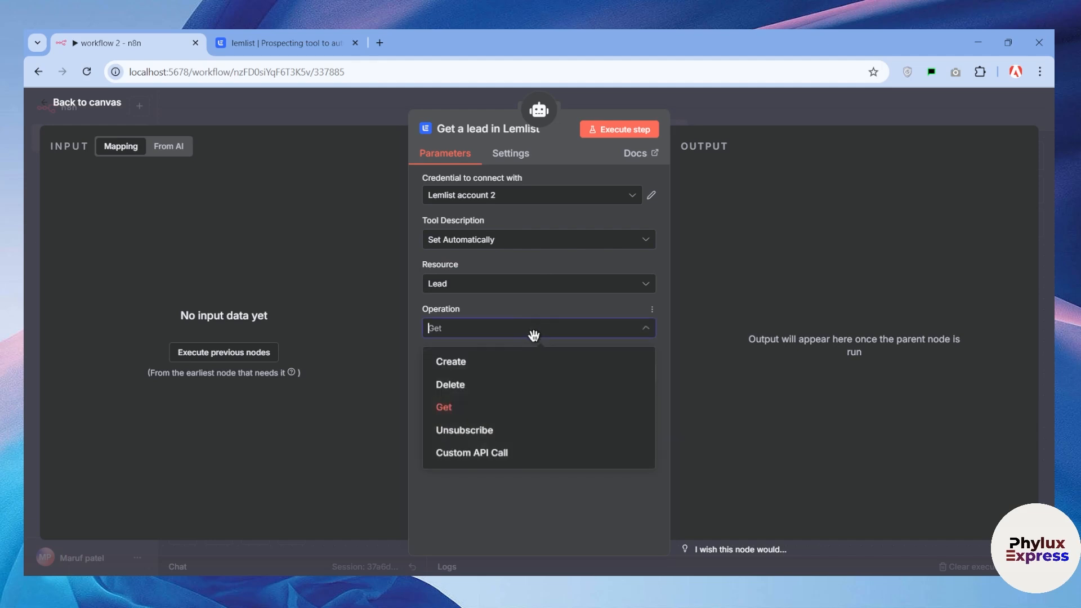
click(531, 410)
click(646, 373)
click(647, 372)
click(694, 110)
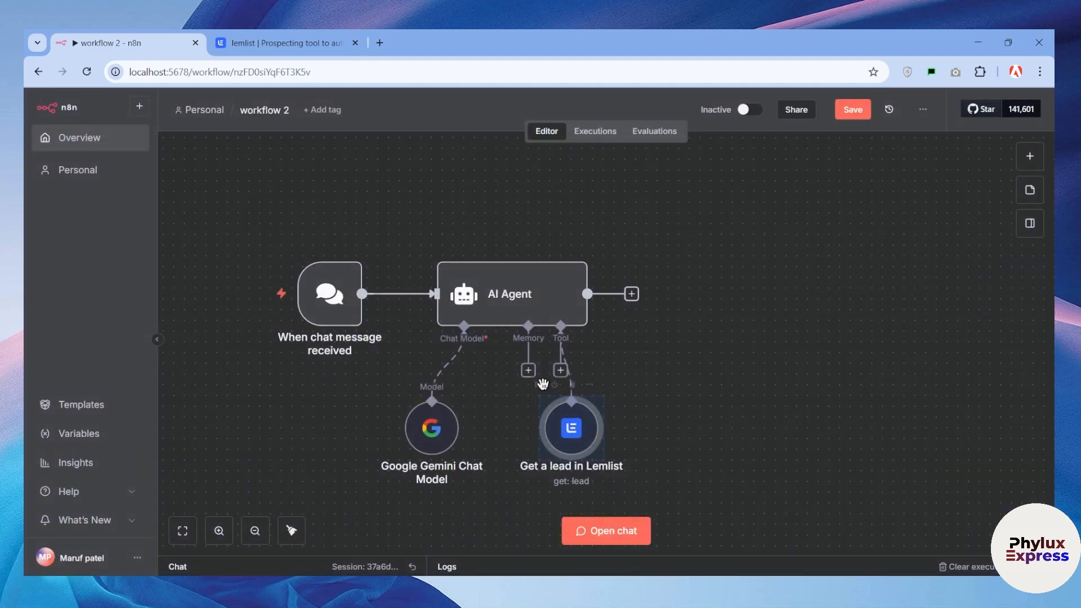
Add a second Lemlist Tool to the AI Agent
click(560, 371)
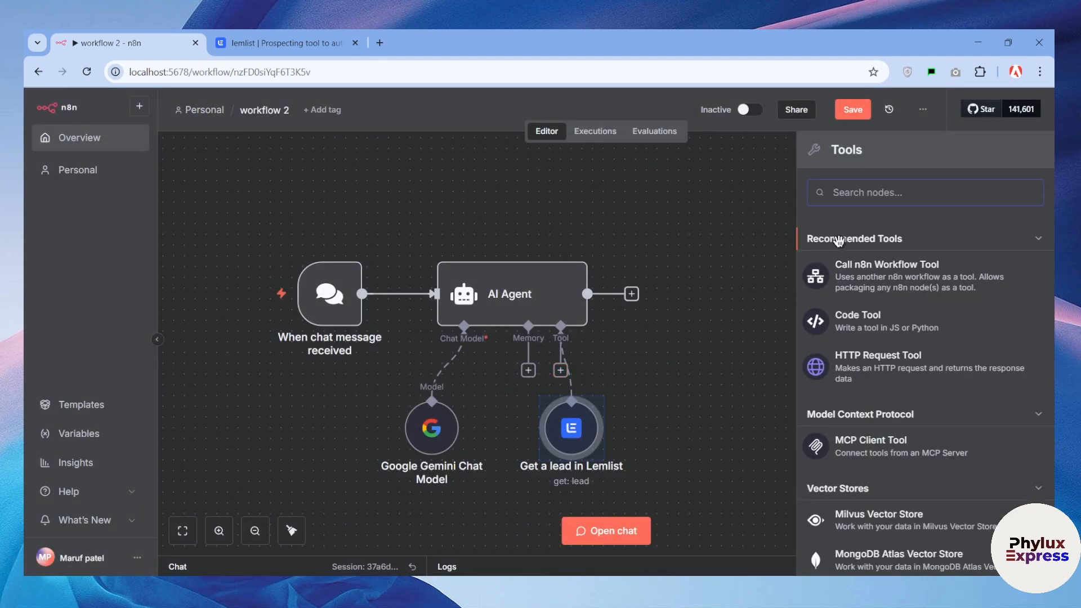
text(lemlist)
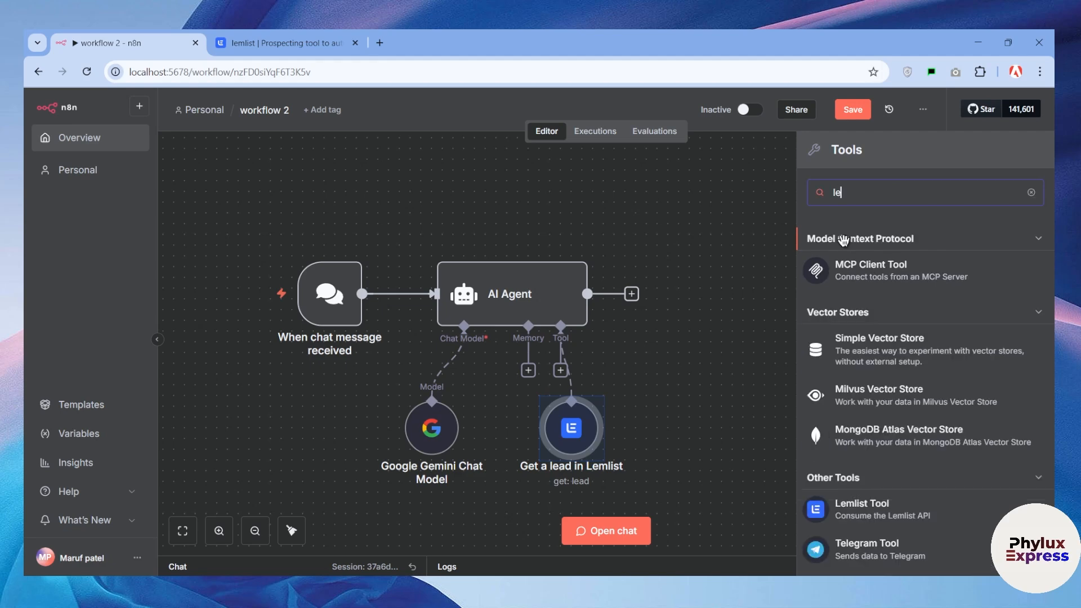
key(Return)
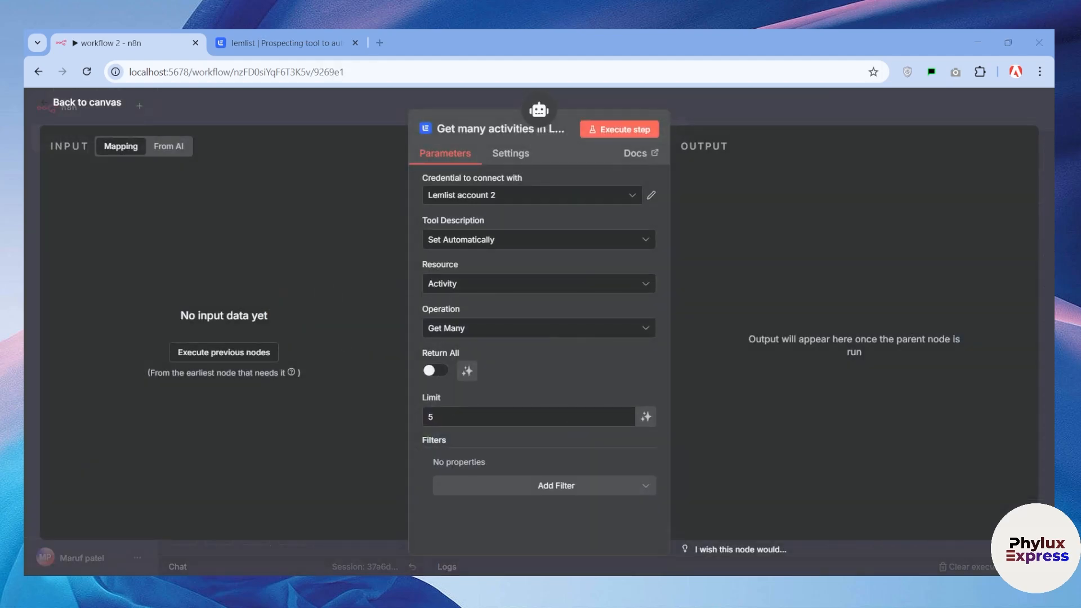
Configure the second Lemlist tool to create a lead in the "AI - AI - Educational Institutions - Content Enhancement" campaign, with the email defined by the model
click(506, 285)
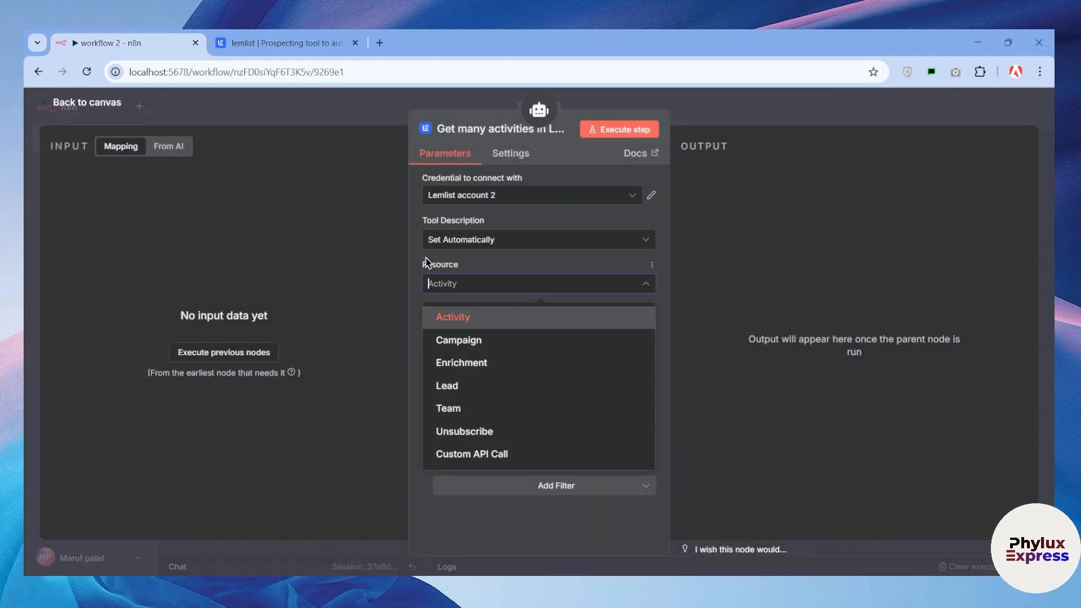
click(487, 392)
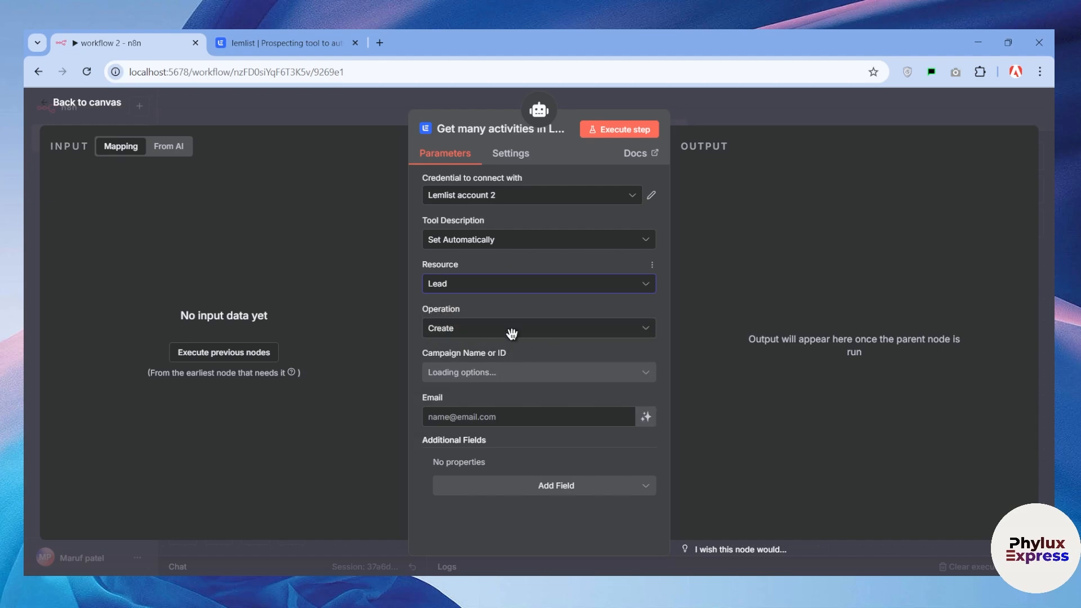
click(512, 327)
click(511, 326)
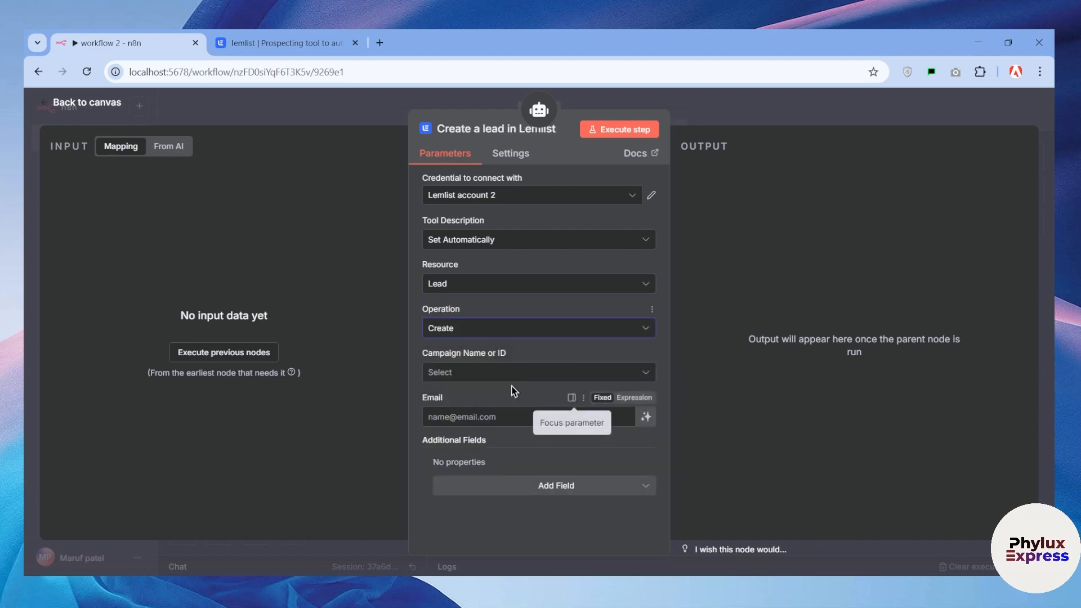
click(512, 372)
click(518, 408)
click(646, 417)
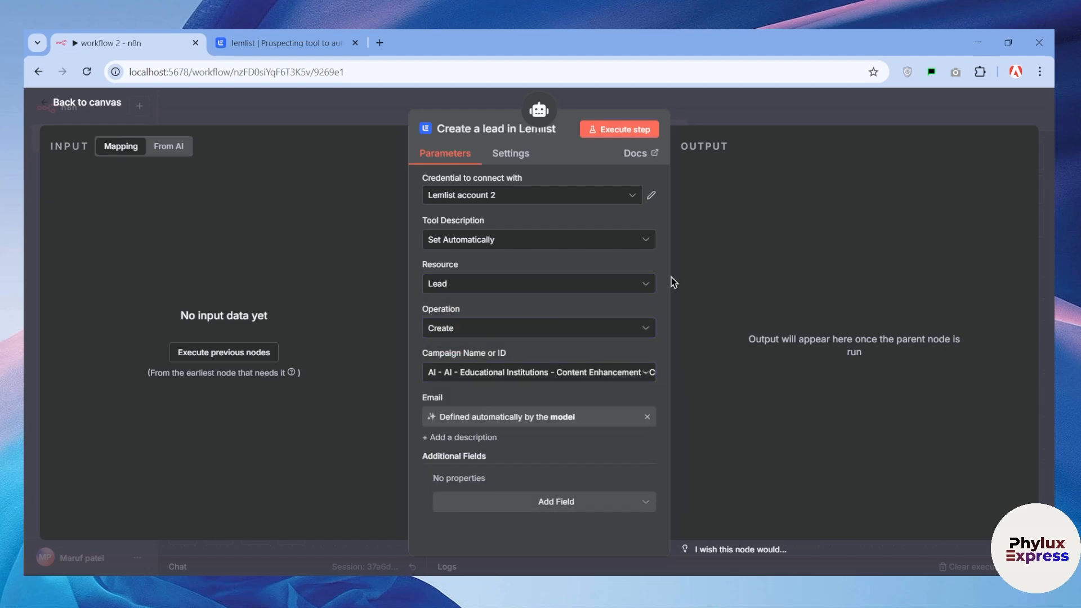
drag(723, 114, 753, 130)
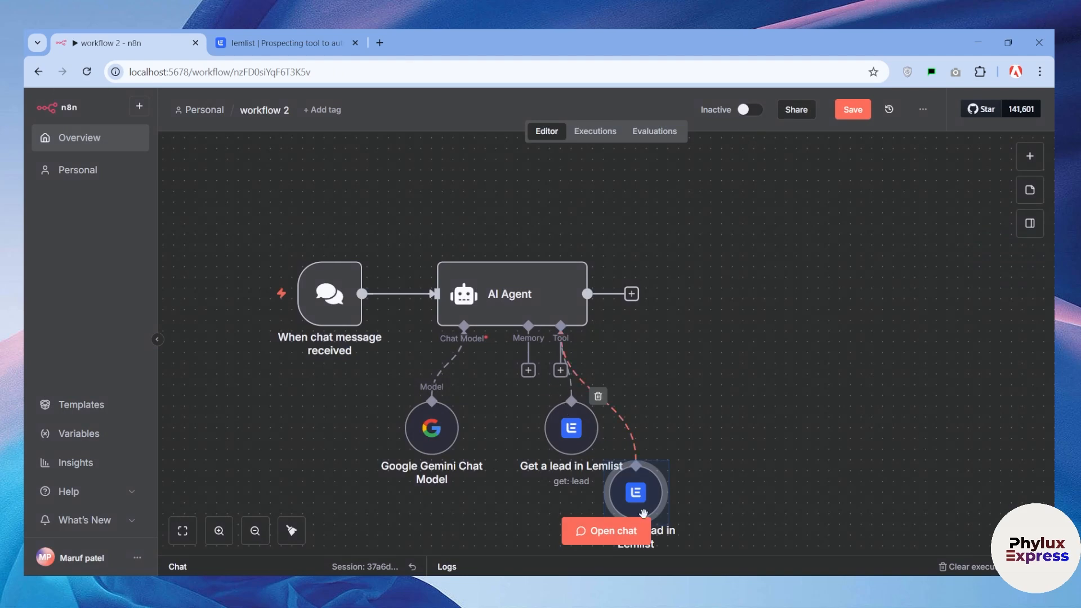
Move the Create a lead node clear of the Get a lead node, beside it on the canvas
drag(631, 503, 738, 355)
scroll(675, 394, down, 3)
Start a new Lemlist API credential from the Get a lead node and open its setup documentation
double_click(570, 337)
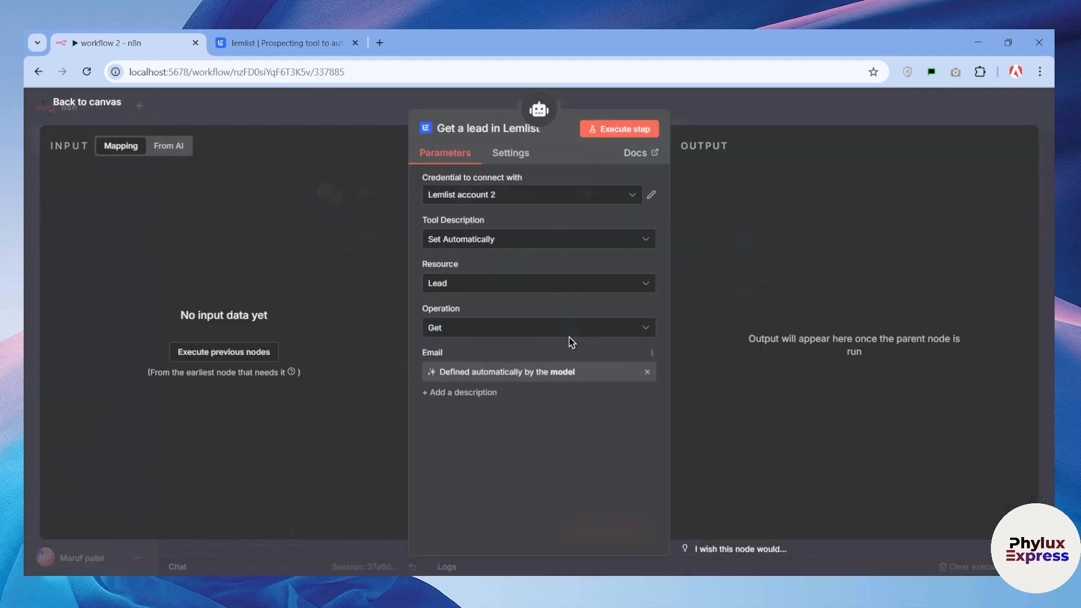
click(513, 198)
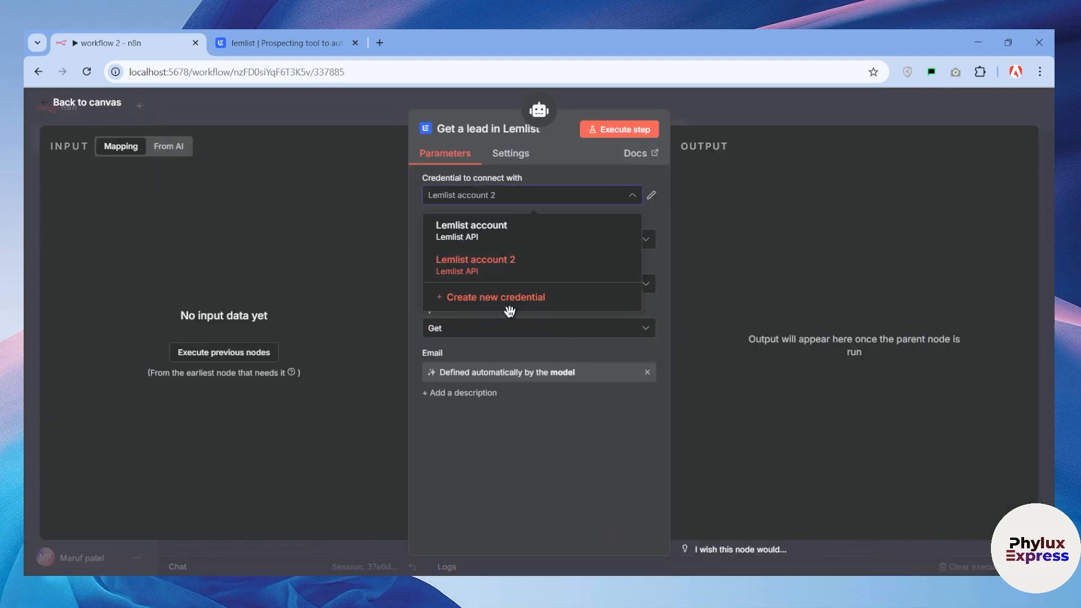
click(509, 307)
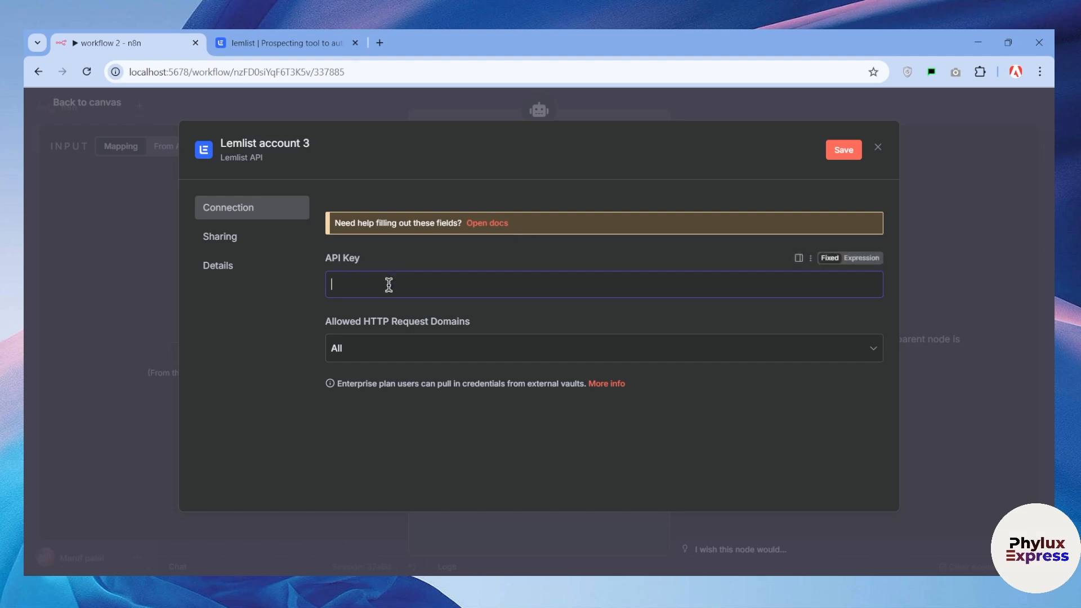
click(494, 223)
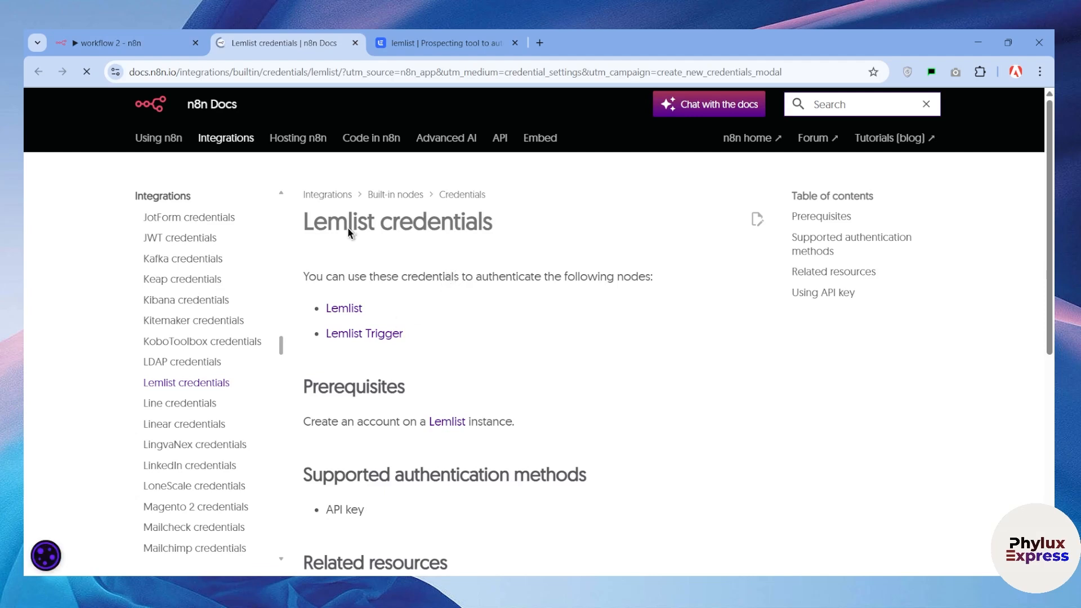
Open the Lemlist website from the credential documentation's prerequisites and continue to the Lemlist account through its free sign-up option
scroll(355, 251, down, 1)
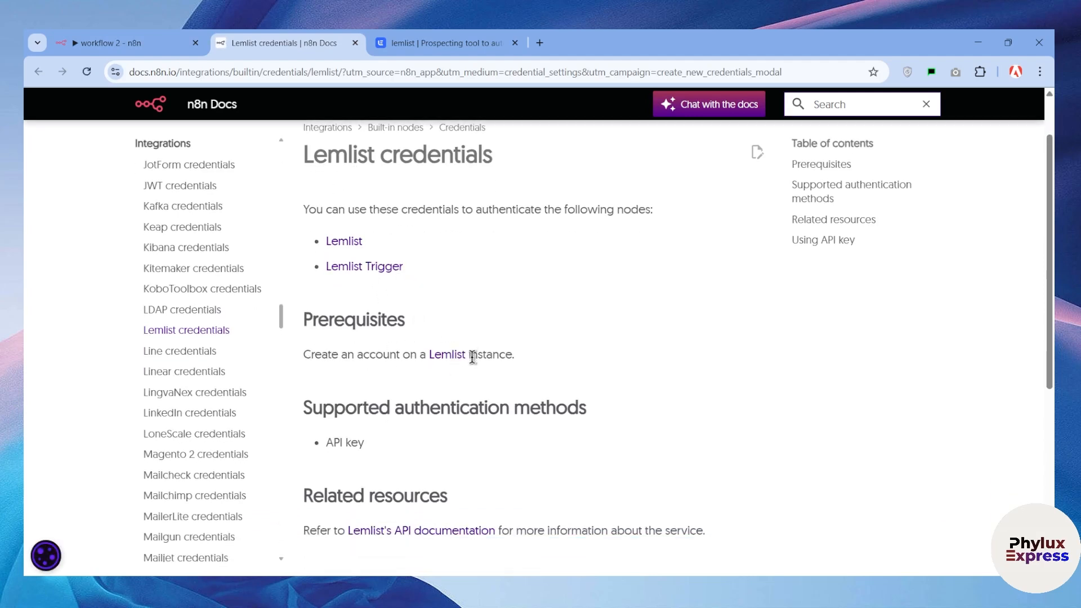
click(454, 355)
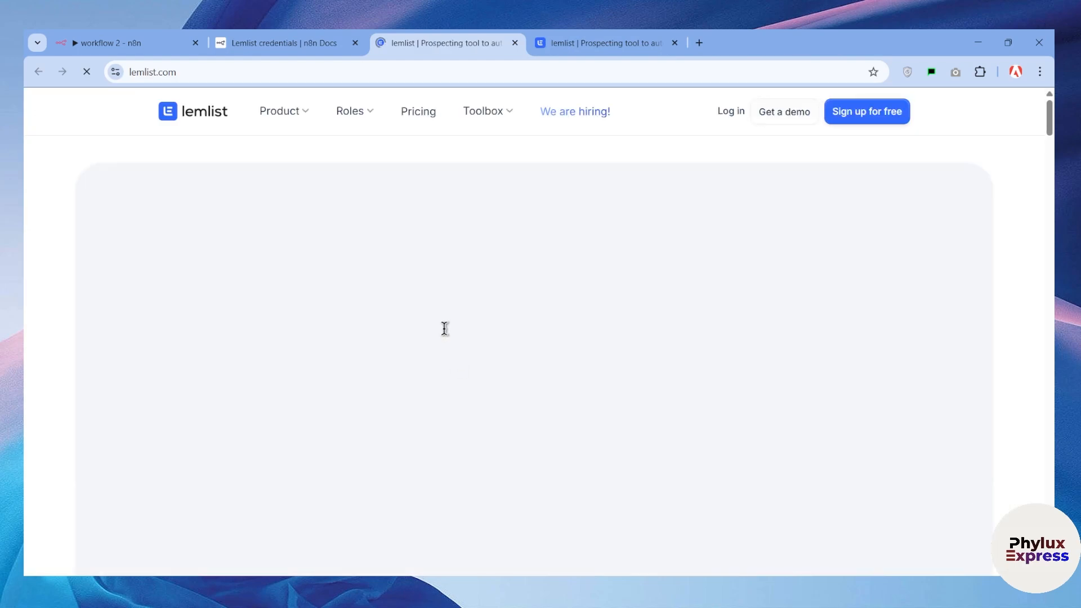
click(866, 117)
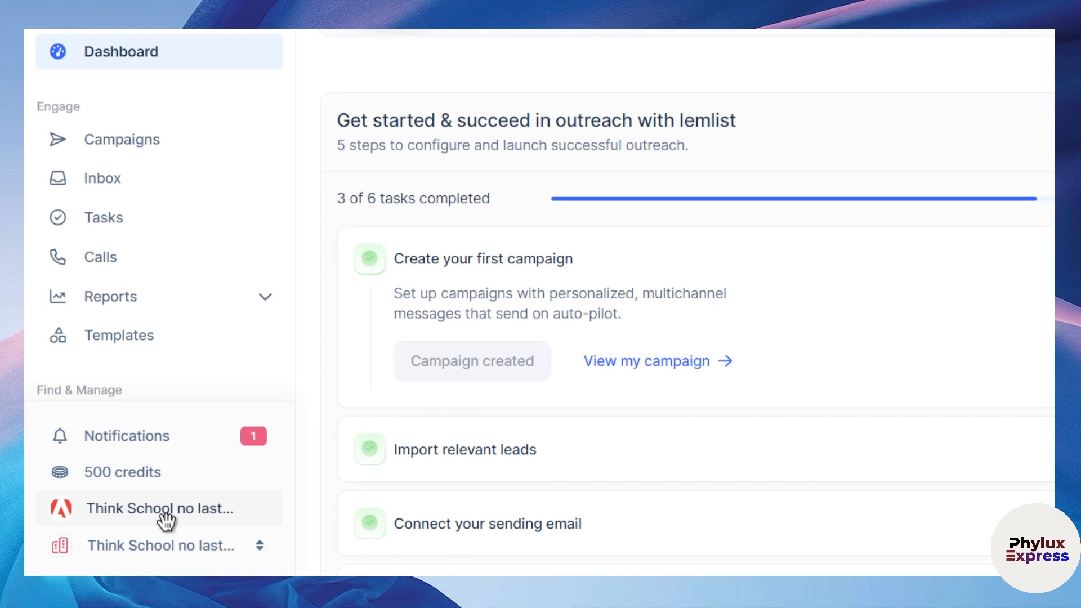
Open the Integrations settings of the Lemlist account
click(166, 516)
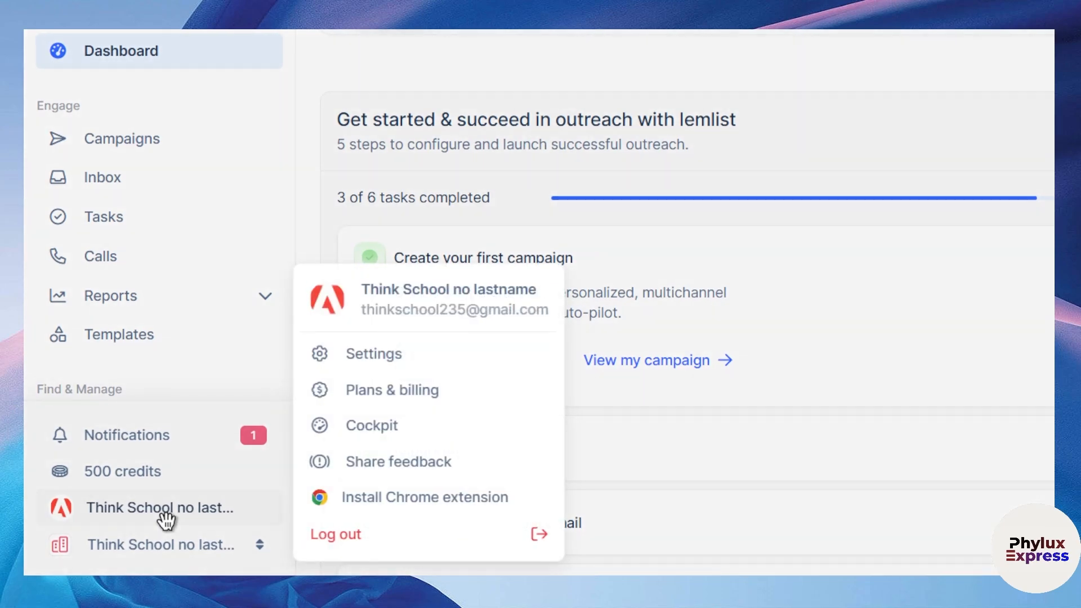
click(450, 365)
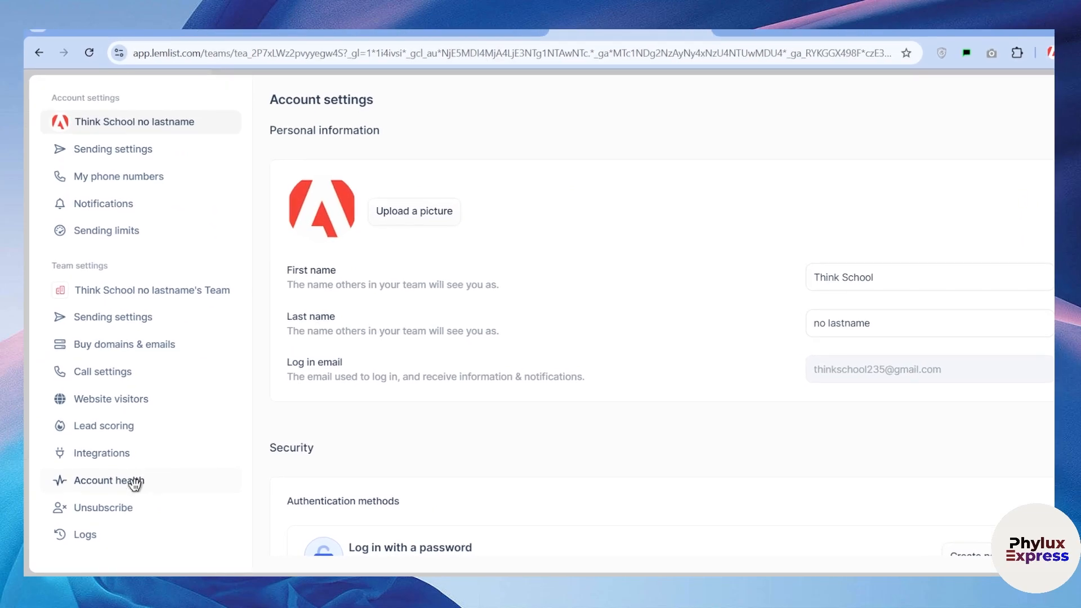
click(159, 407)
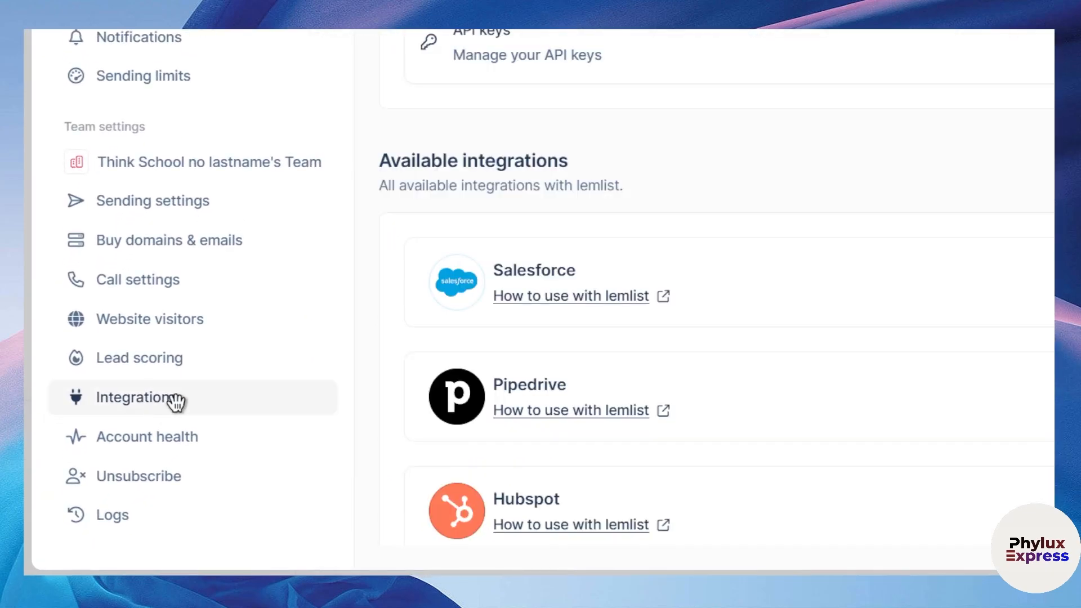
Look through the available integrations and the API overview section in the Integrations settings
drag(375, 228, 564, 227)
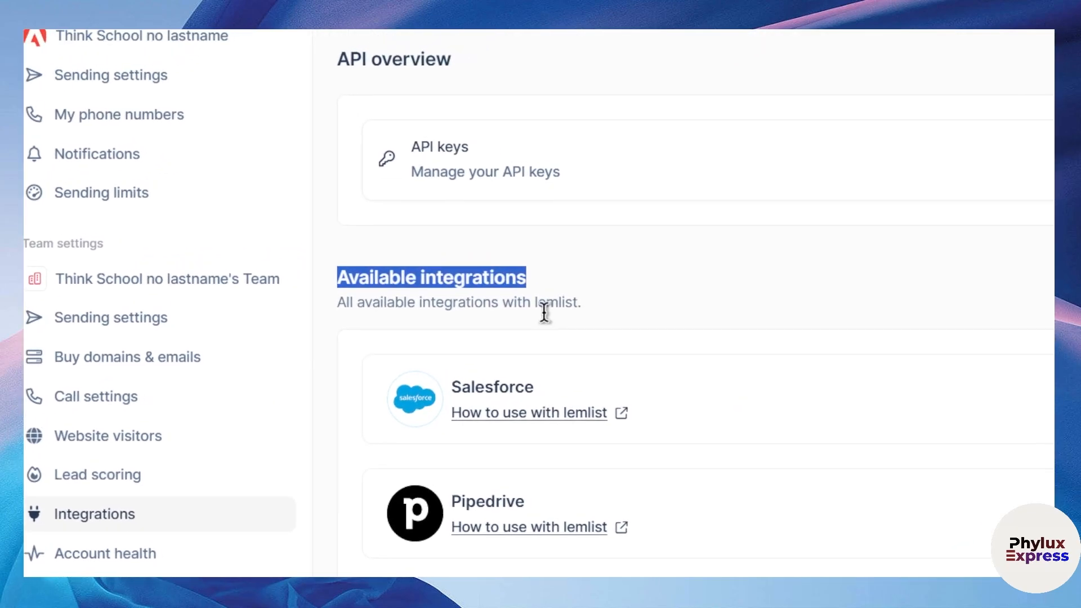
scroll(825, 396, down, 5)
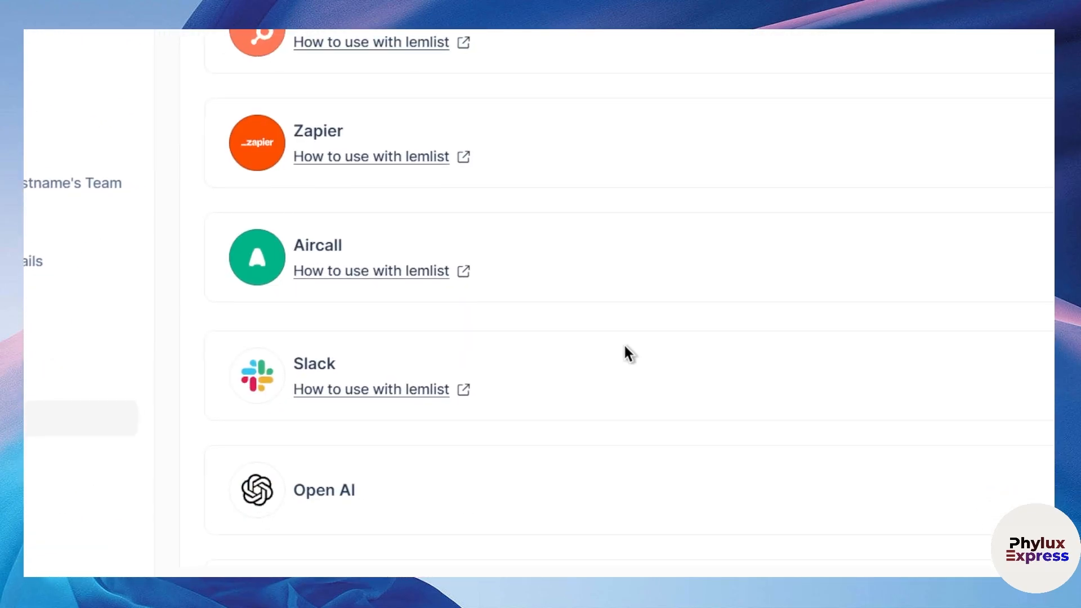
scroll(625, 341, down, 1)
scroll(642, 329, up, 1)
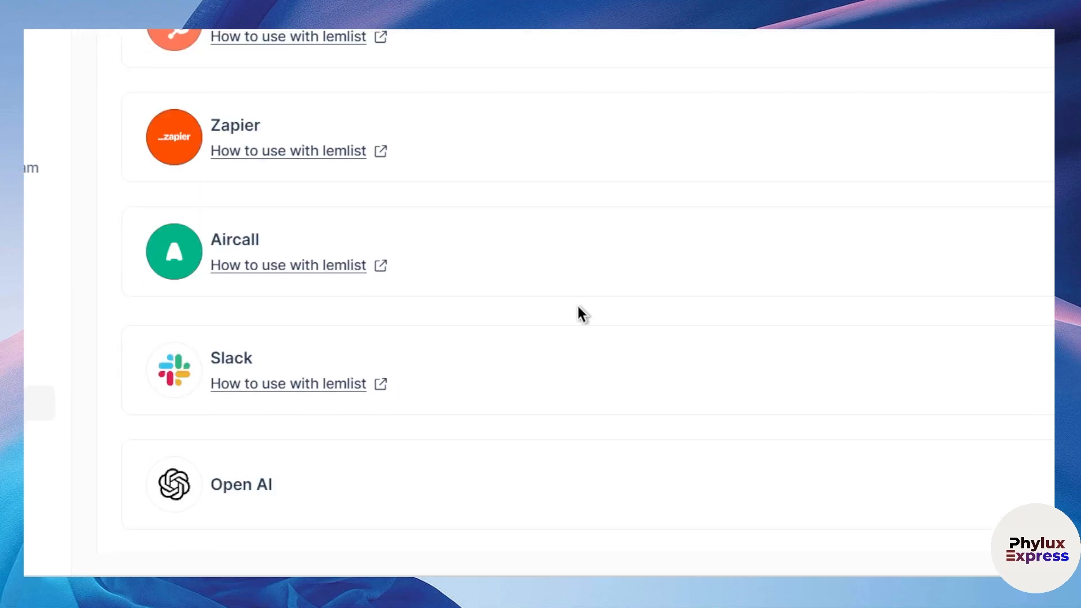
scroll(650, 335, down, 4)
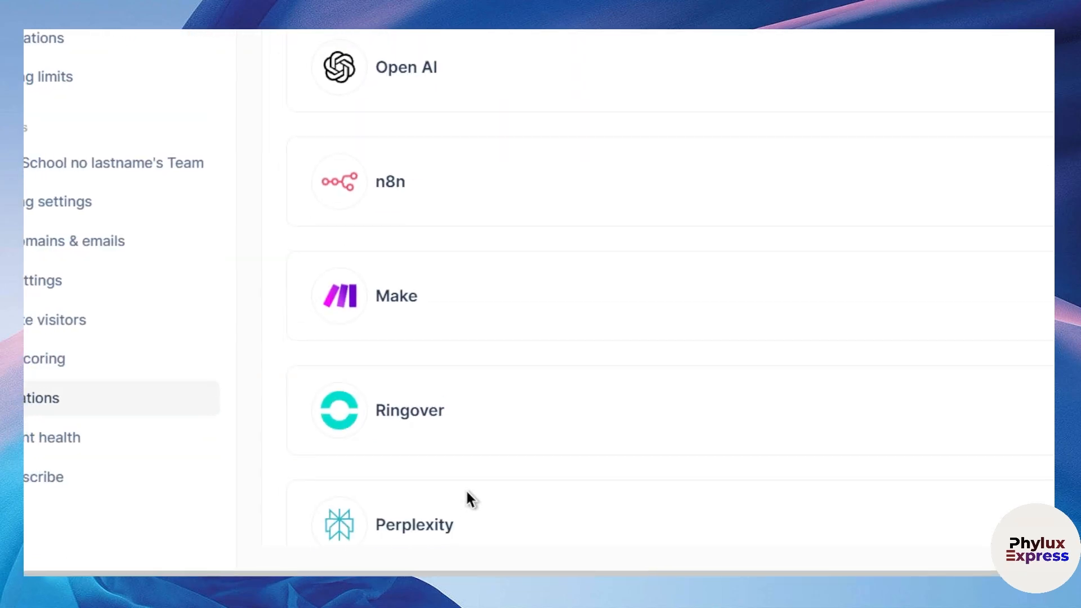
scroll(670, 337, up, 10)
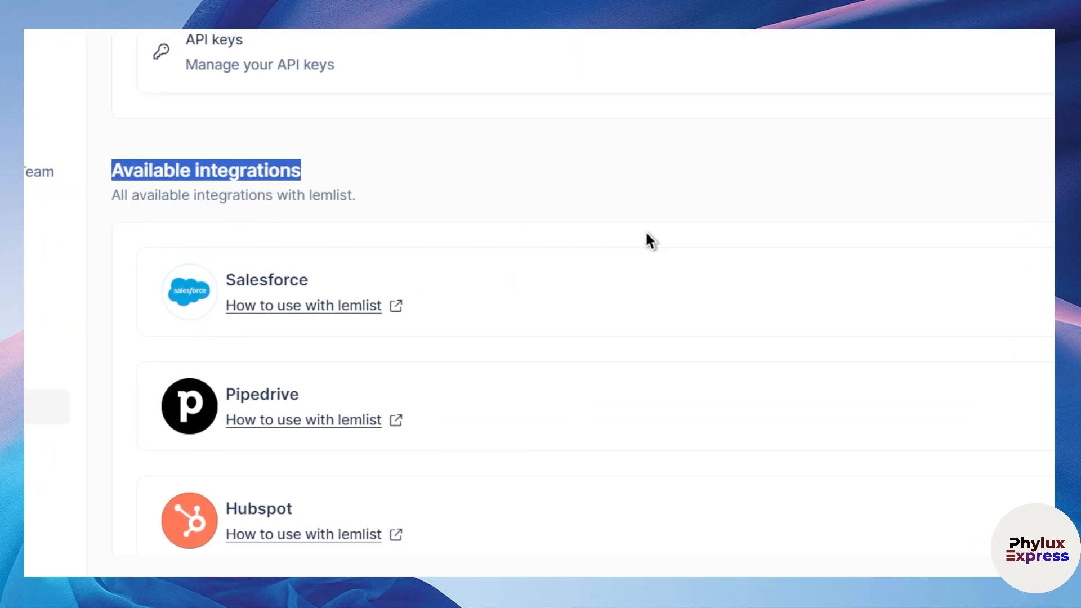
click(520, 145)
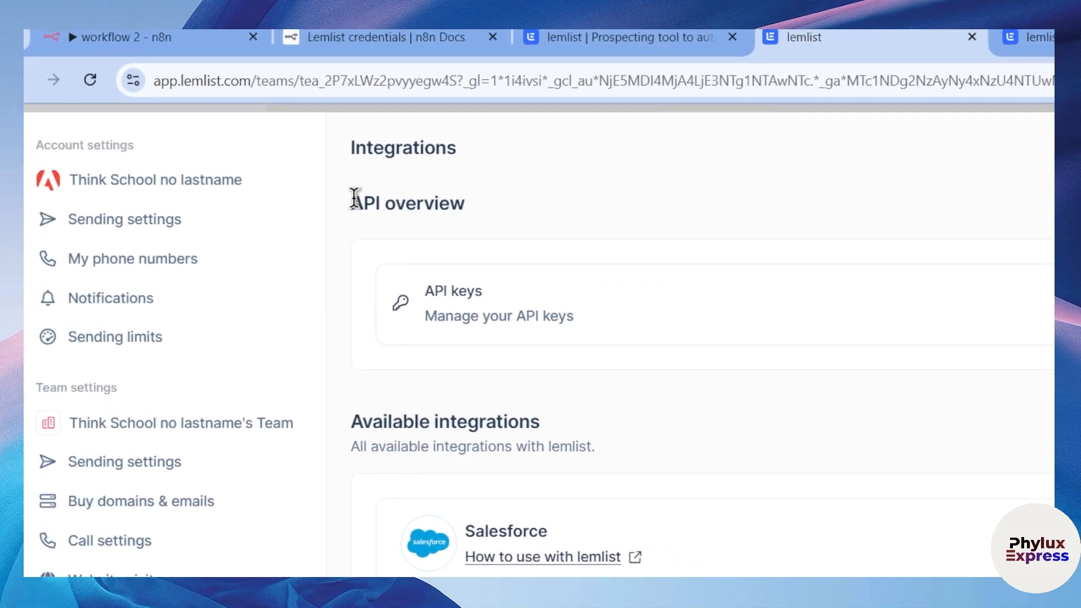
drag(248, 156, 434, 160)
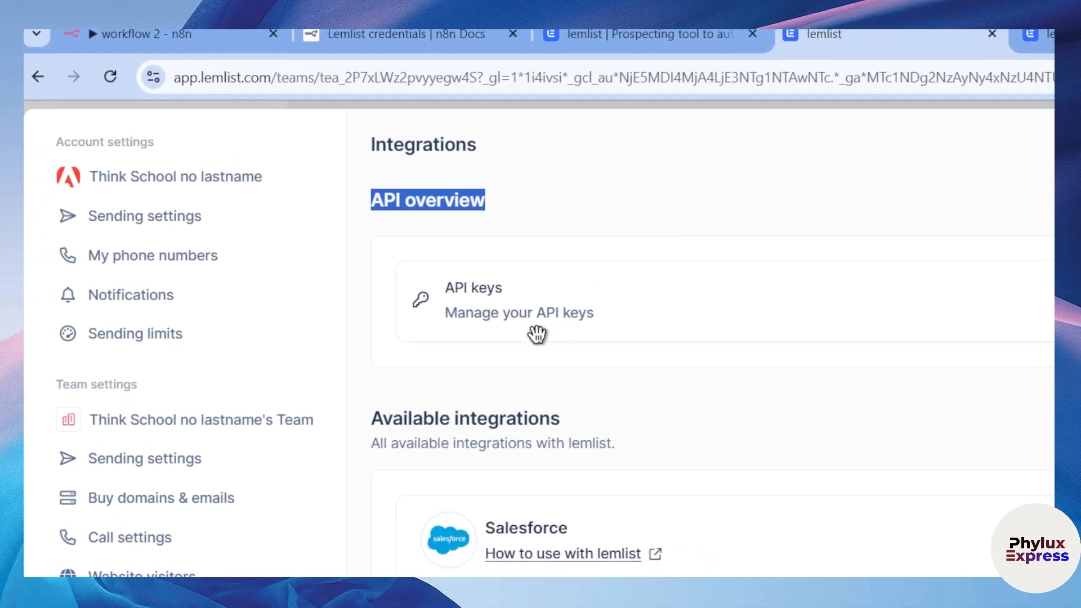
Expand the API keys section and generate a new Lemlist API key named N8NTUTORIAL
click(675, 318)
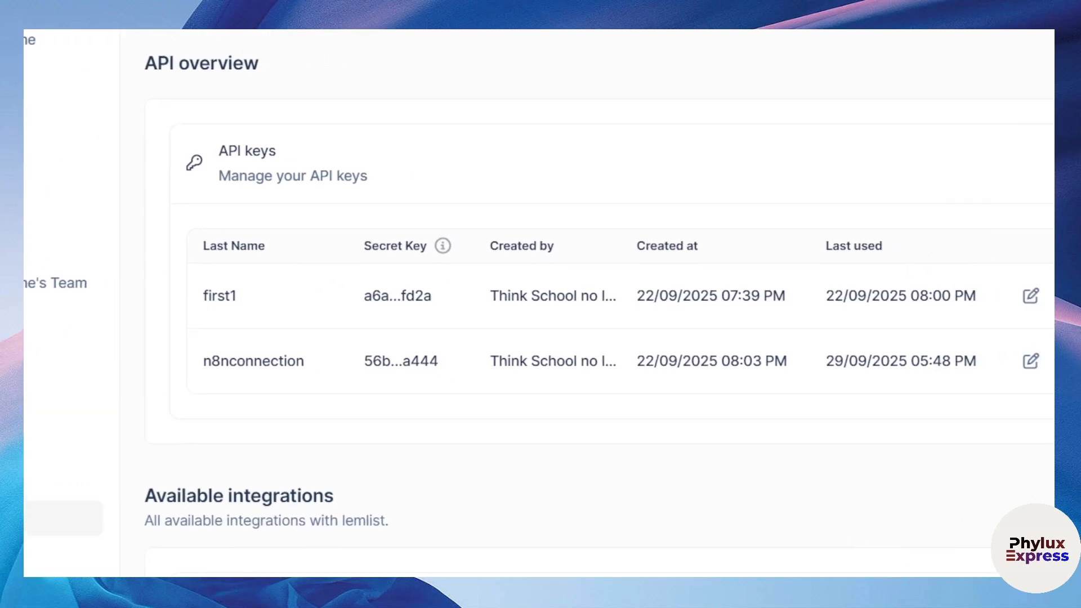
click(1036, 171)
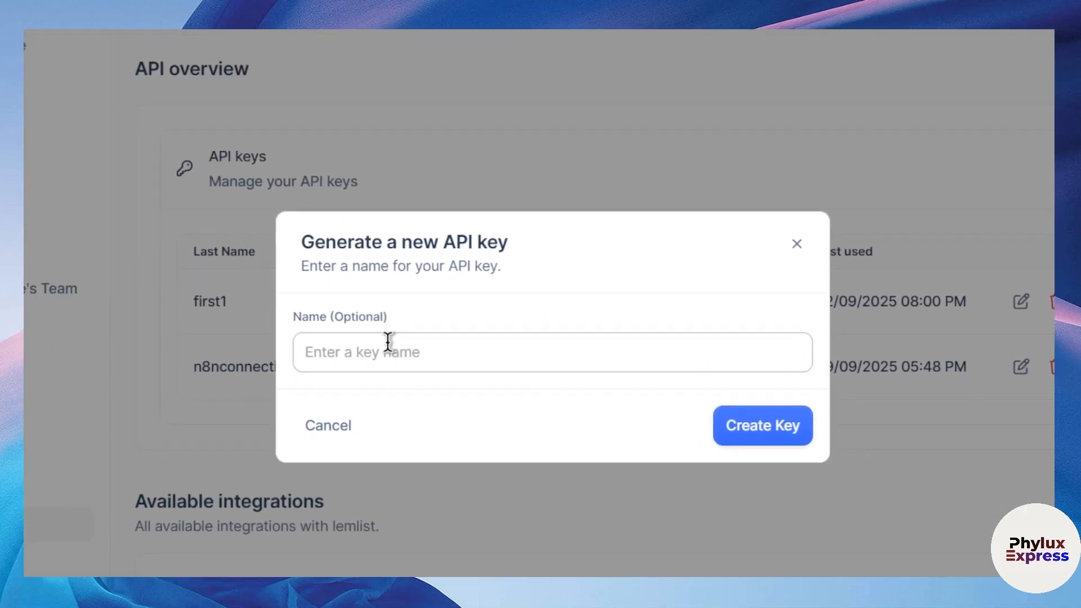
click(343, 359)
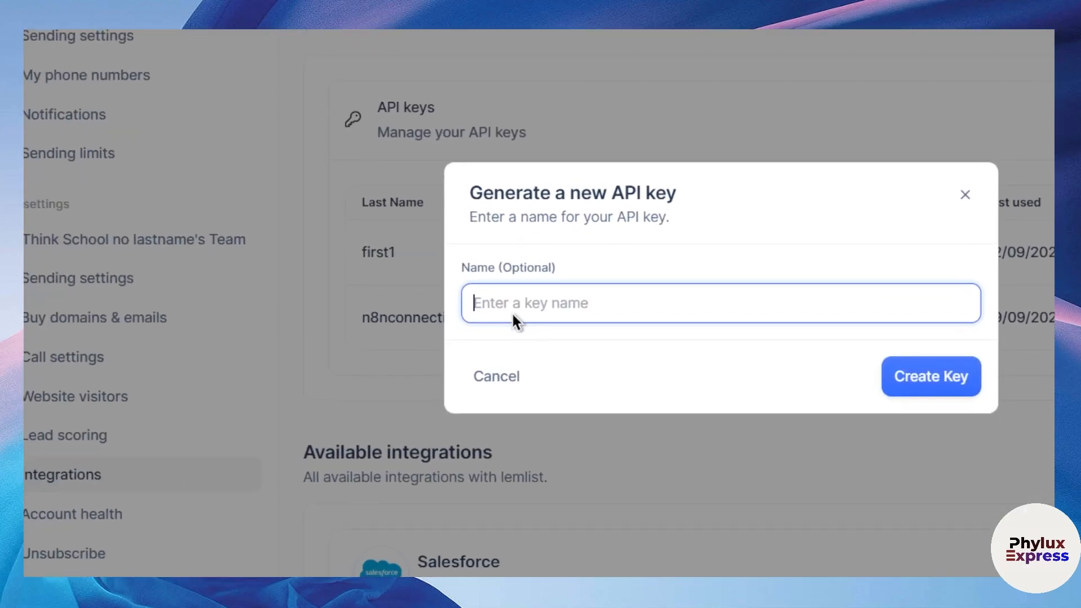
text(N8NTUTORIAL)
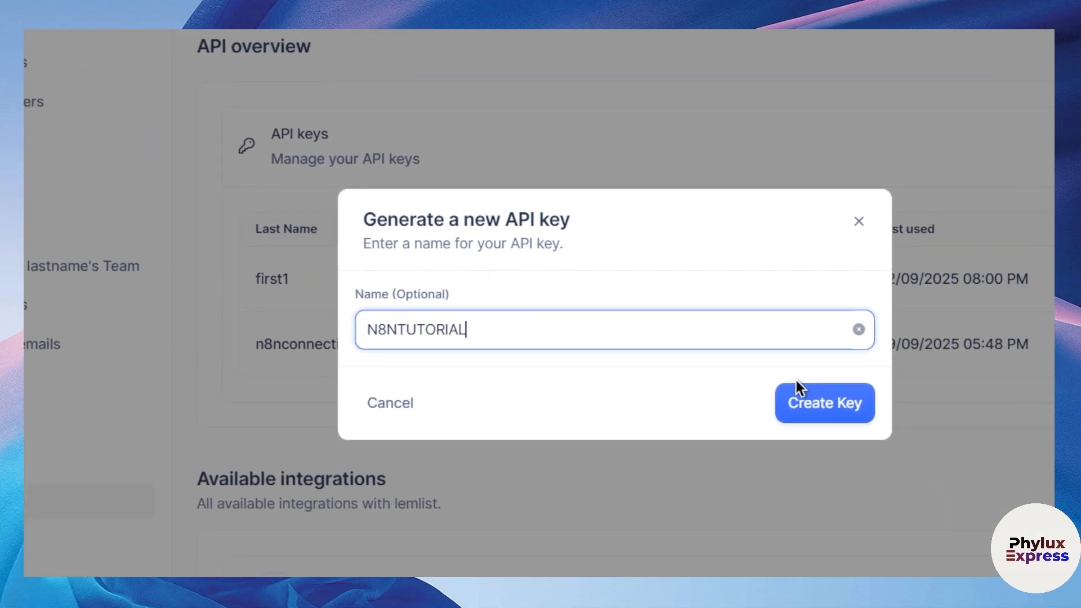
click(824, 404)
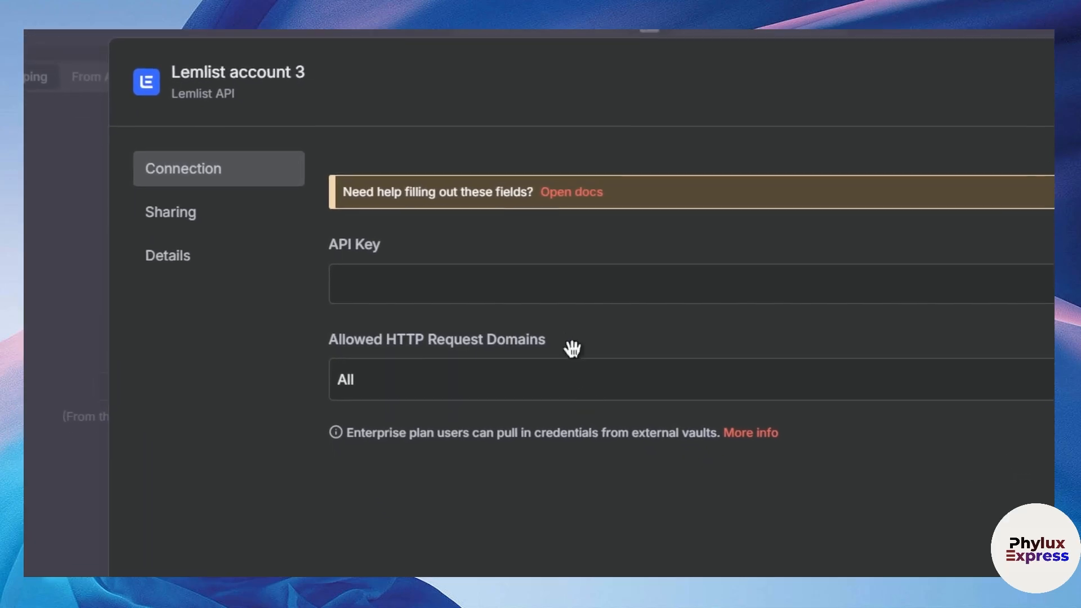
In n8n, paste the generated API key into the new Lemlist API credential, save the credential and close it
click(518, 285)
key(ctrl+v)
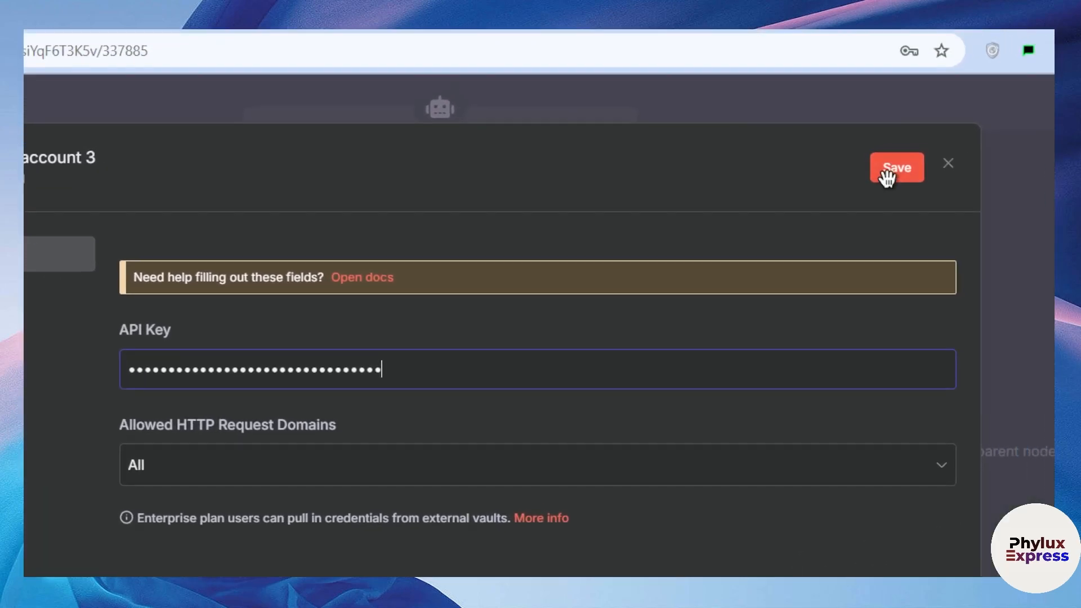
click(888, 176)
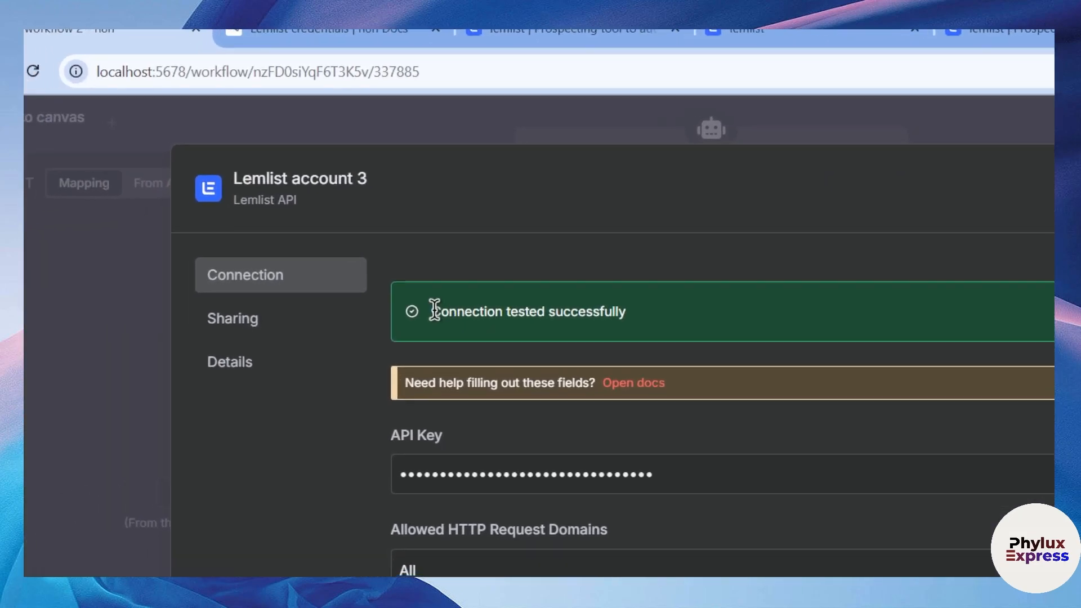
drag(435, 311, 732, 327)
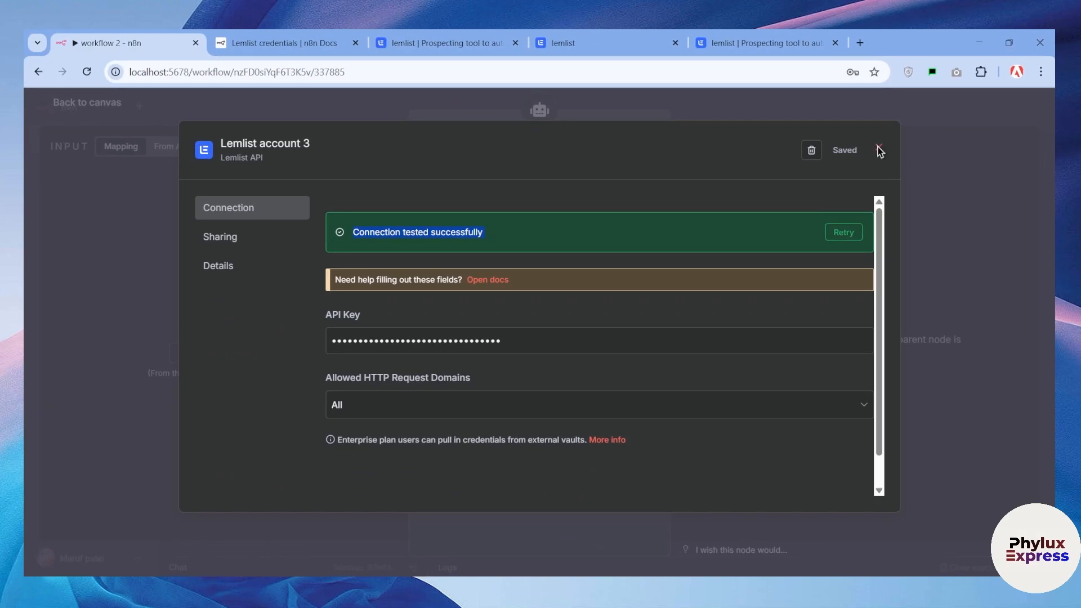
click(858, 165)
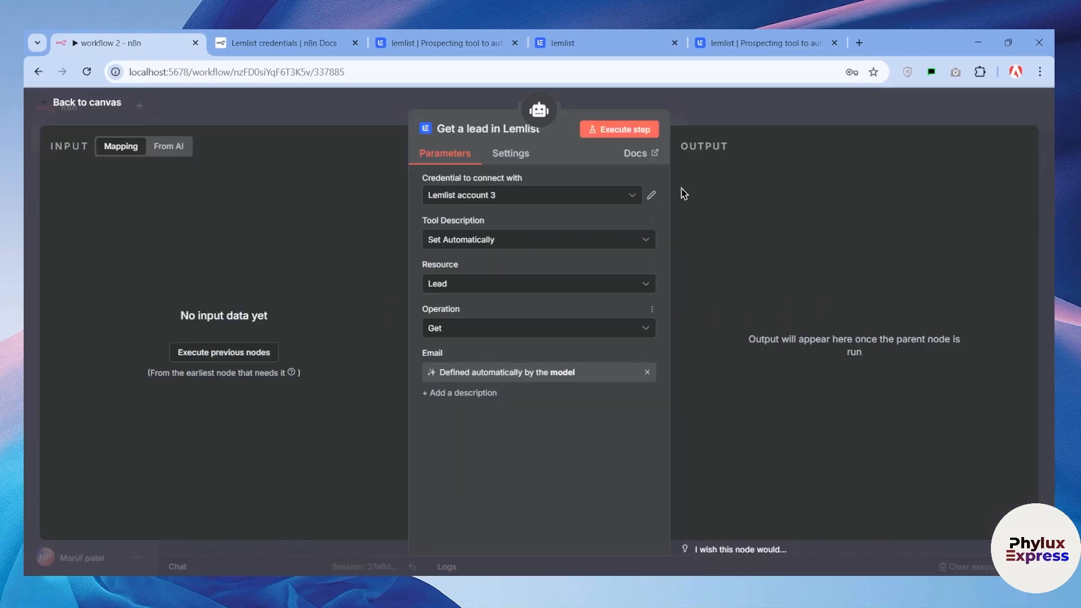
Return to the workflow canvas and send the AI Agent the chat message "give me my leads"
click(768, 111)
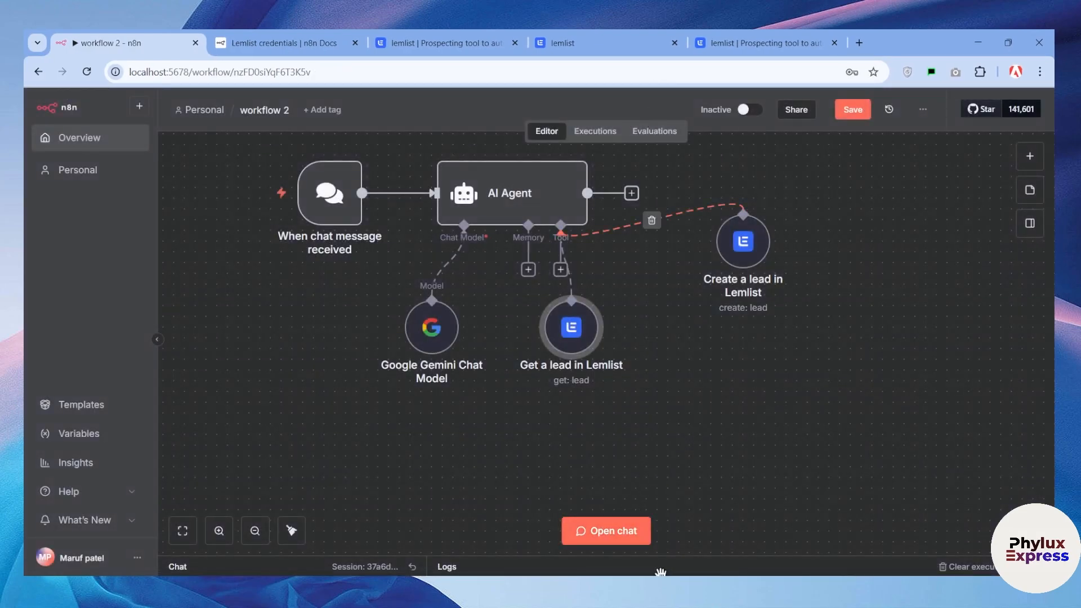
click(647, 536)
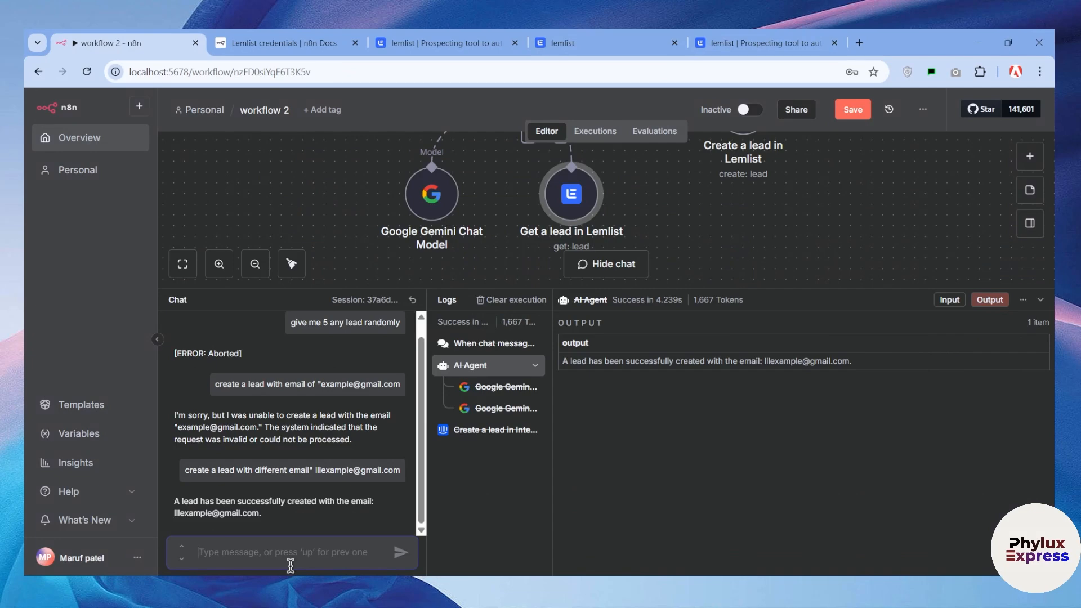
text(give me my leads)
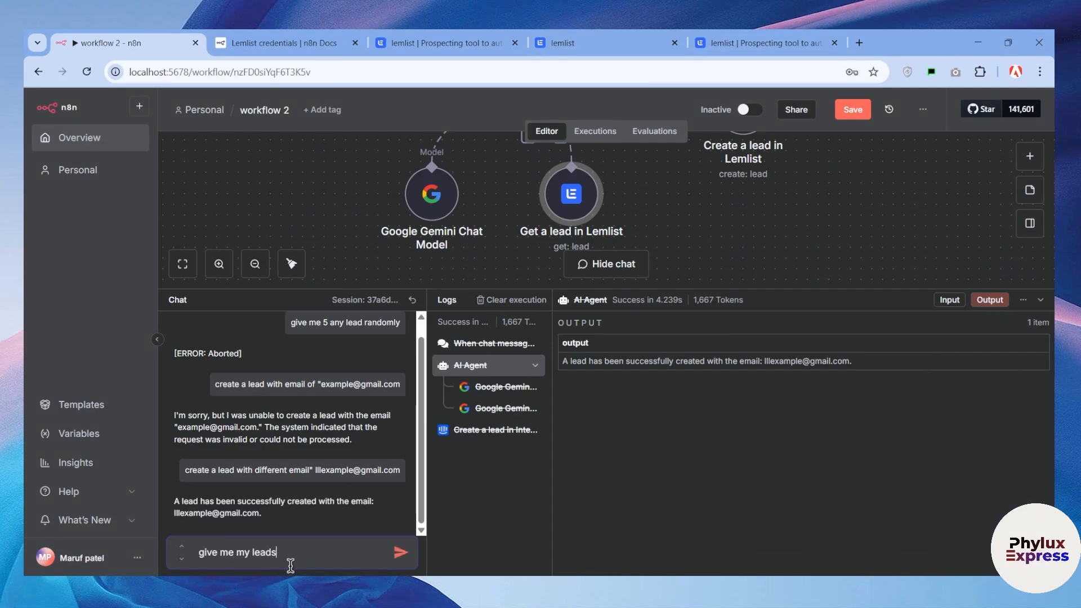
key(Return)
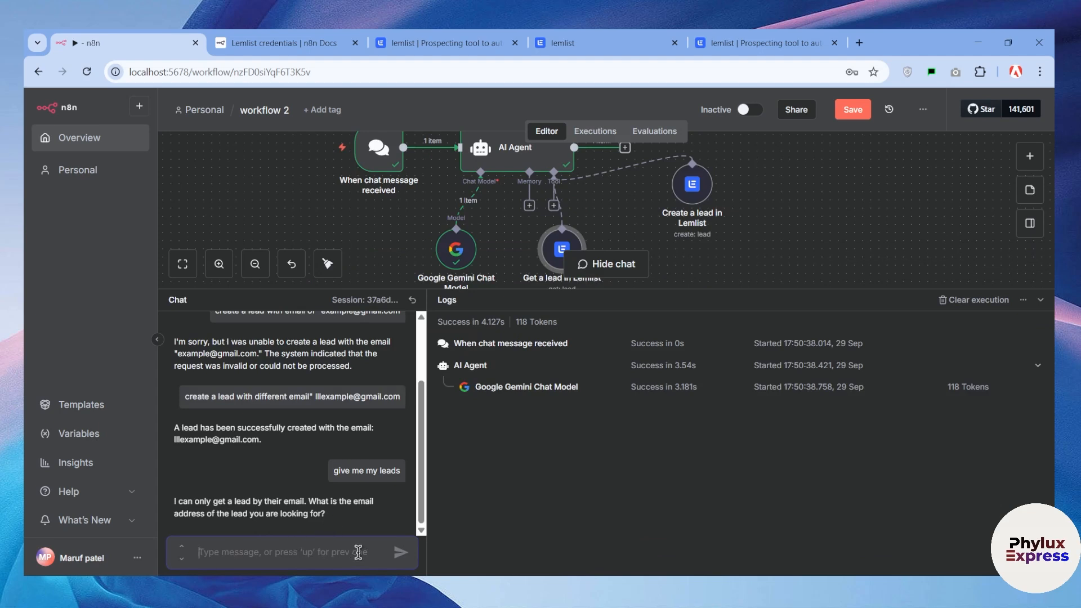
Ask the AI Agent in the chat to create a lead, giving the lead's email address
text(lea)
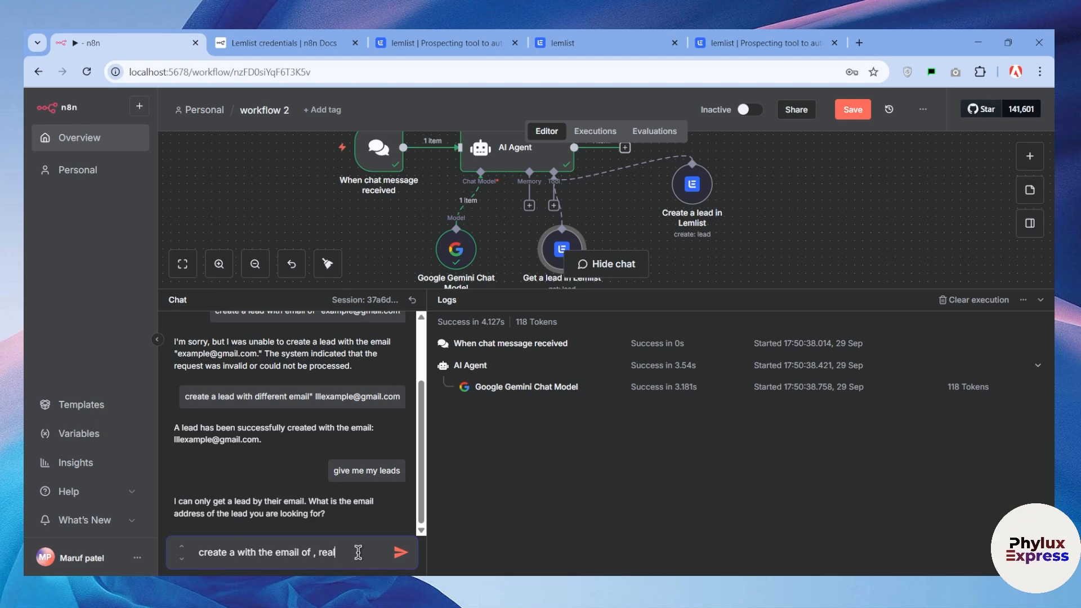
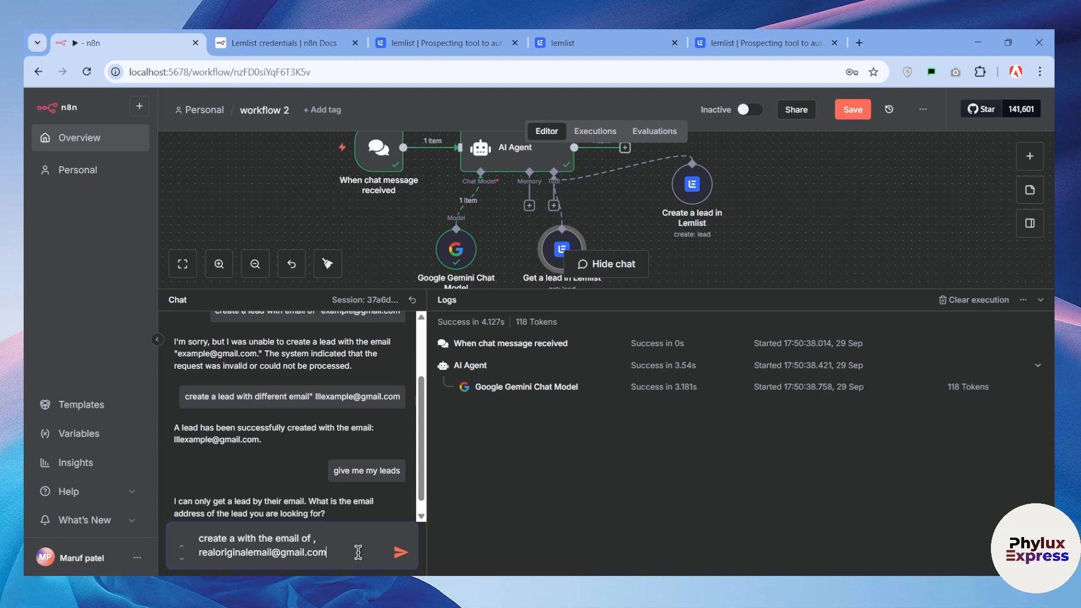
key(Return)
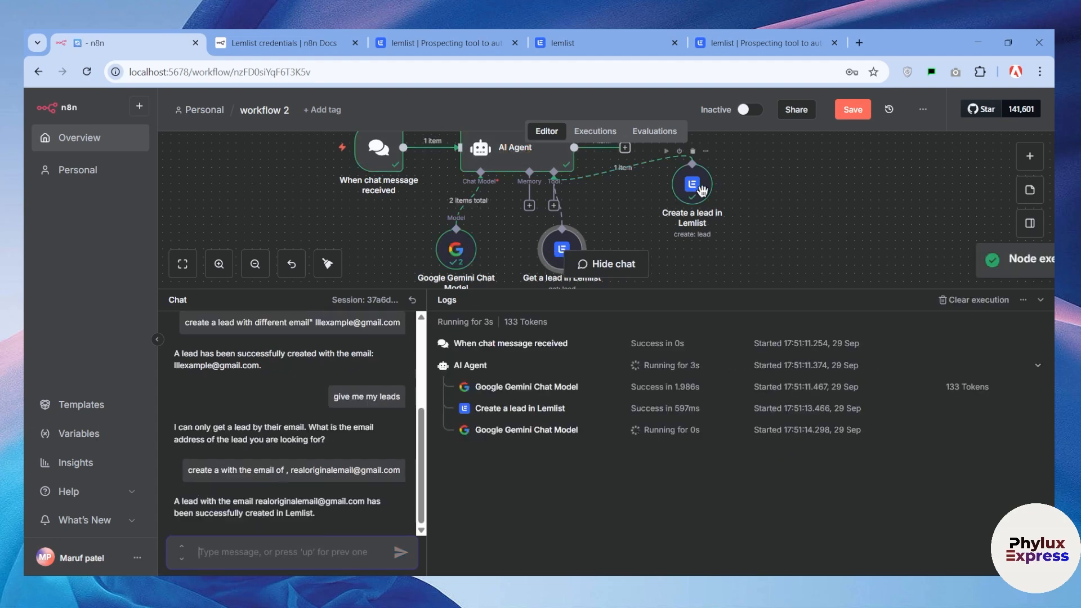
Nudge the Create a lead node down slightly and copy the new lead's email from its output
mouse_move(701, 191)
mouse_down()
mouse_move(726, 191)
mouse_move(702, 199)
mouse_up()
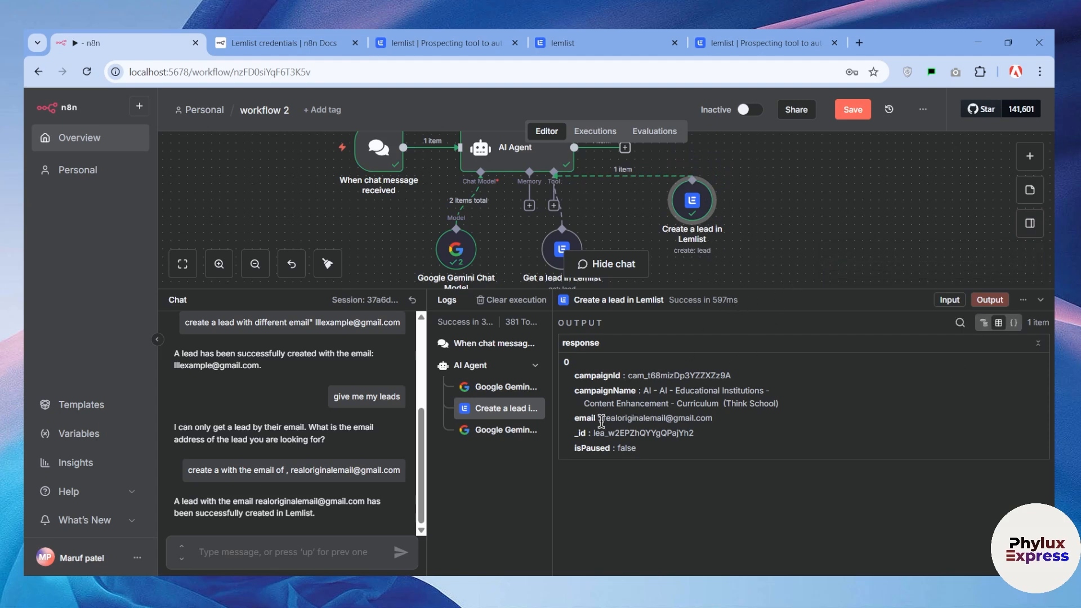
triple_click(632, 416)
click(680, 417)
mouse_move(722, 417)
mouse_down()
mouse_move(621, 422)
mouse_move(725, 426)
mouse_up()
key(ctrl+c)
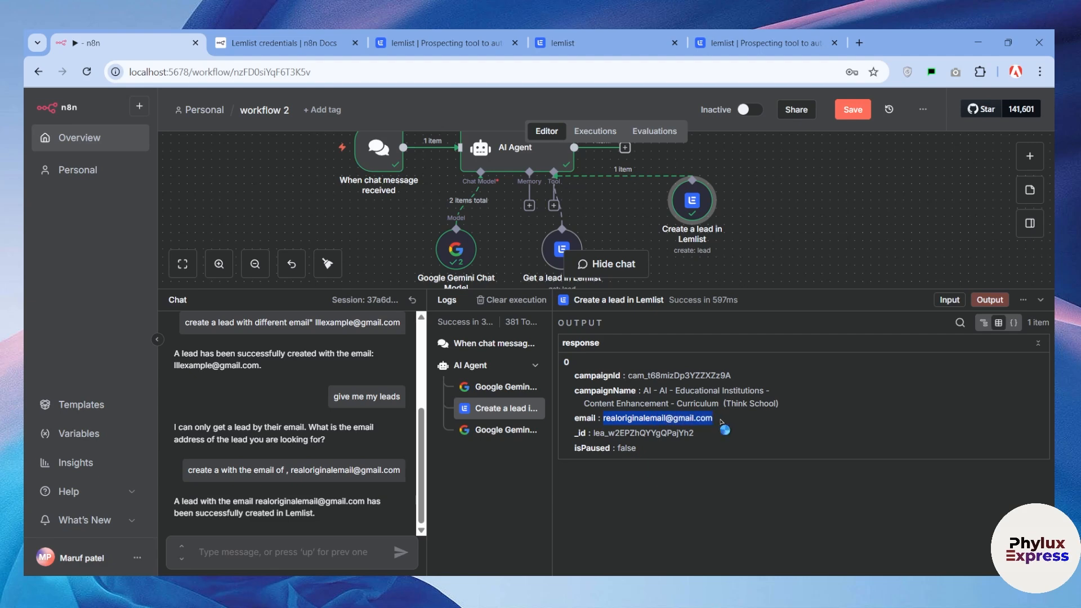
Ask the AI Agent to "get this lead with the email" followed by the copied address, and collapse the chat and logs area
click(294, 549)
text(get this lead with the em)
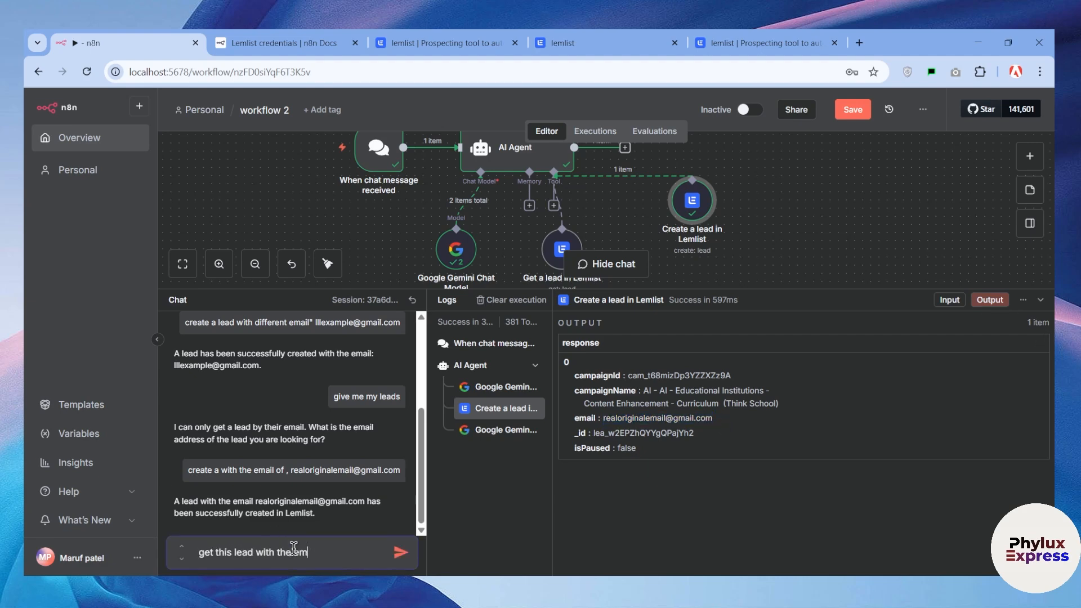
text(ail ")
key(ctrl+v)
key(Return)
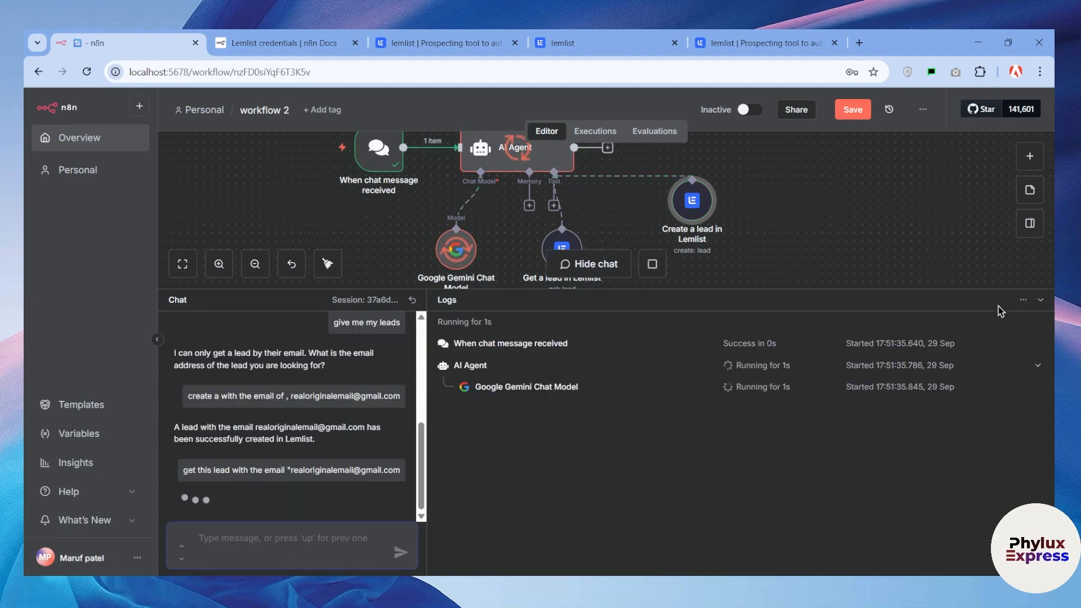
click(1040, 300)
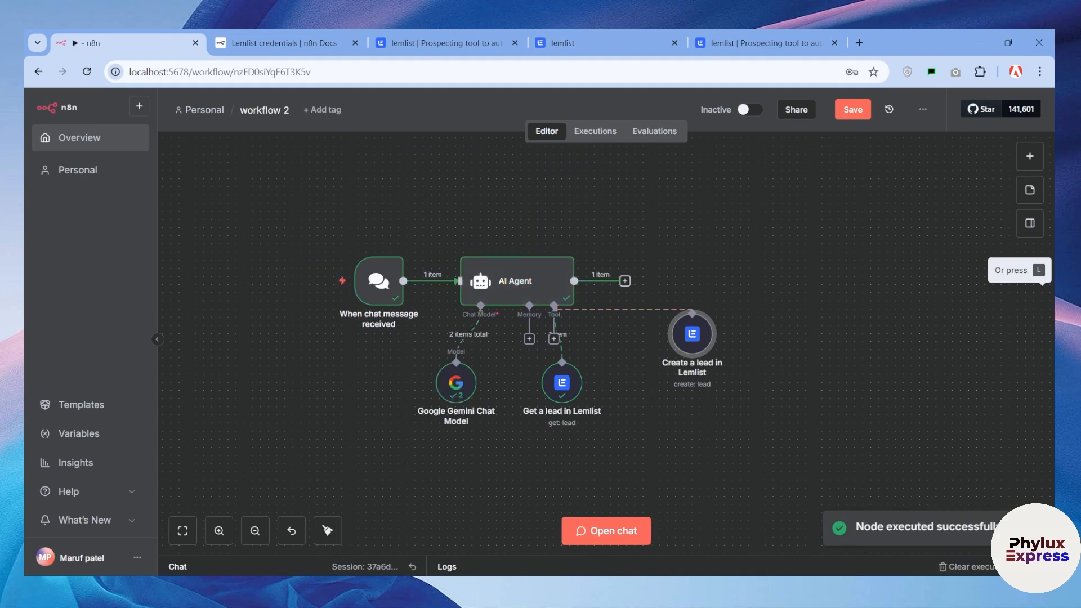
In Lemlist, close the key dialog and settings, and check the Educational Institutions campaign's lead list for the new lead
click(562, 43)
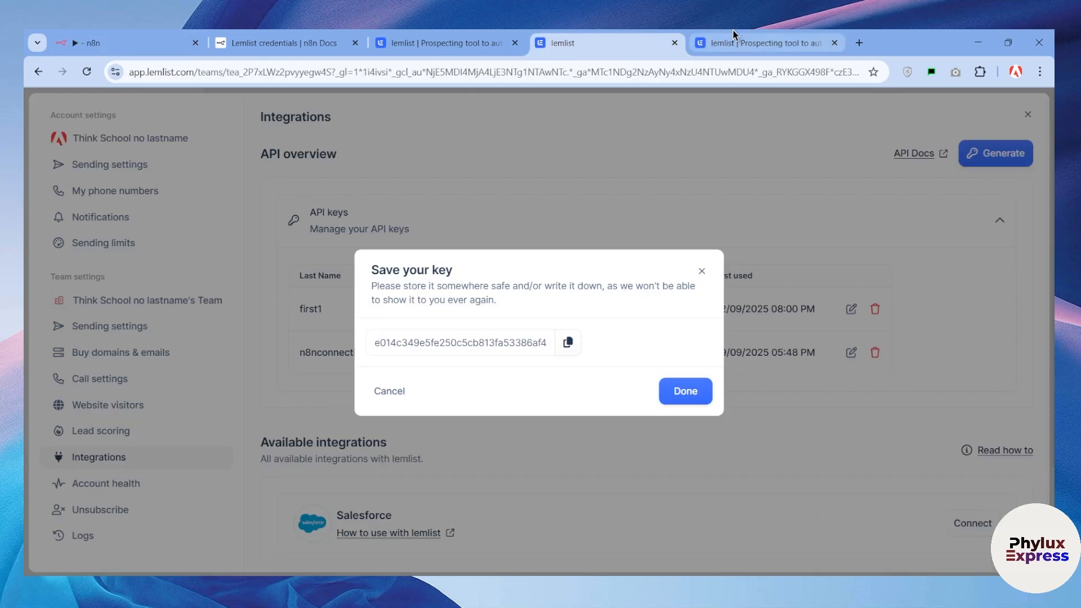
click(698, 271)
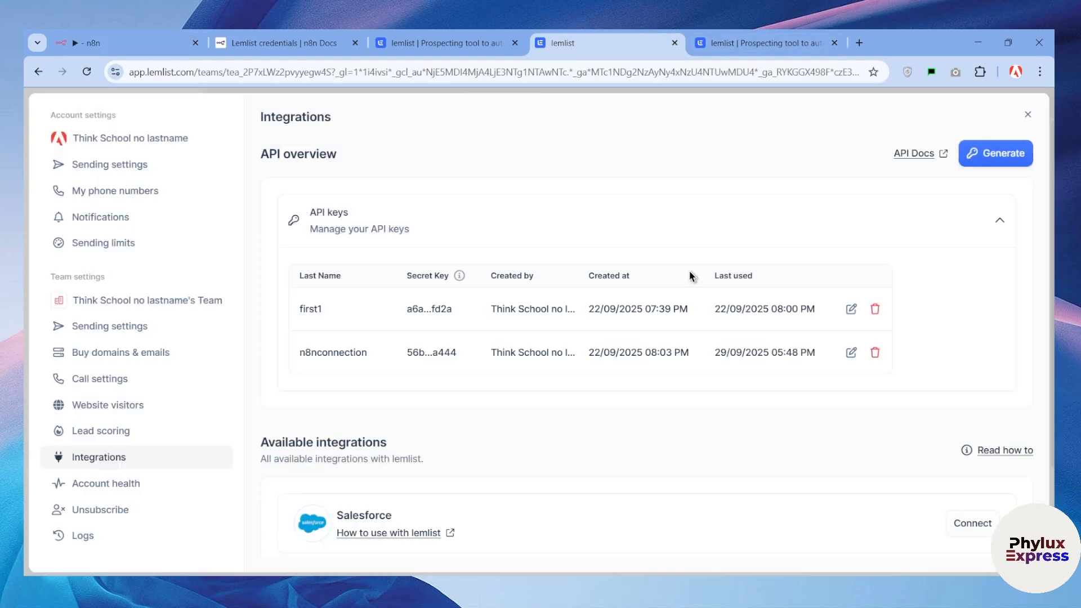
click(1027, 114)
click(81, 283)
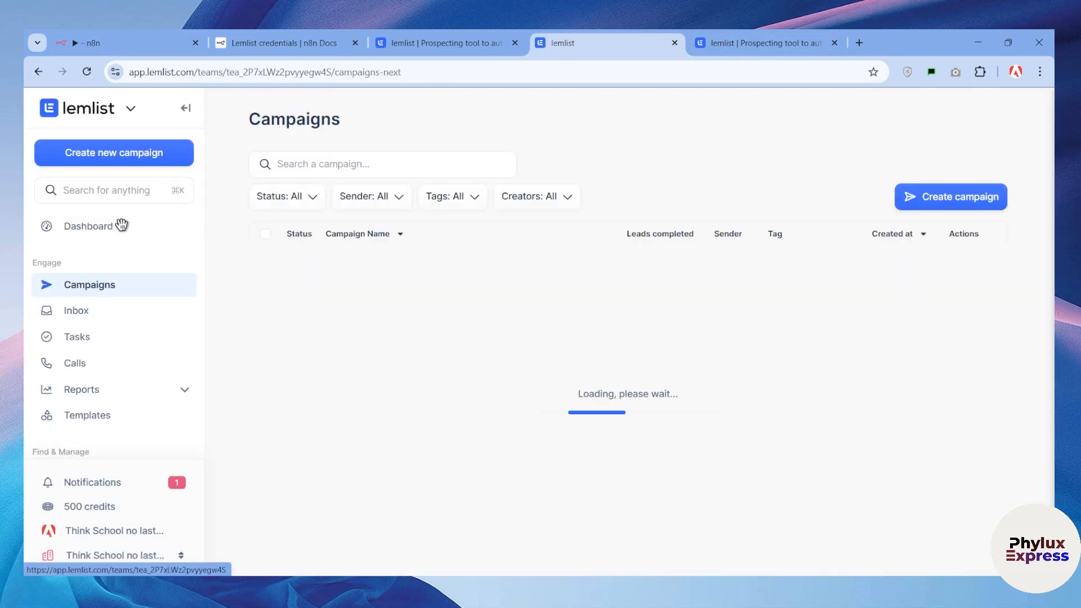
click(380, 262)
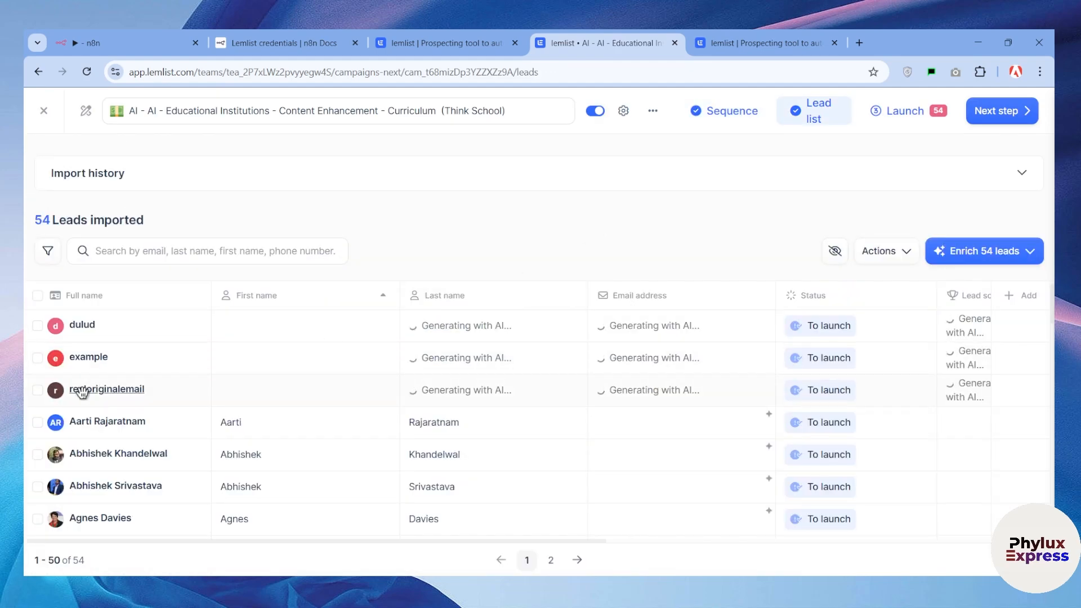
drag(83, 390, 188, 388)
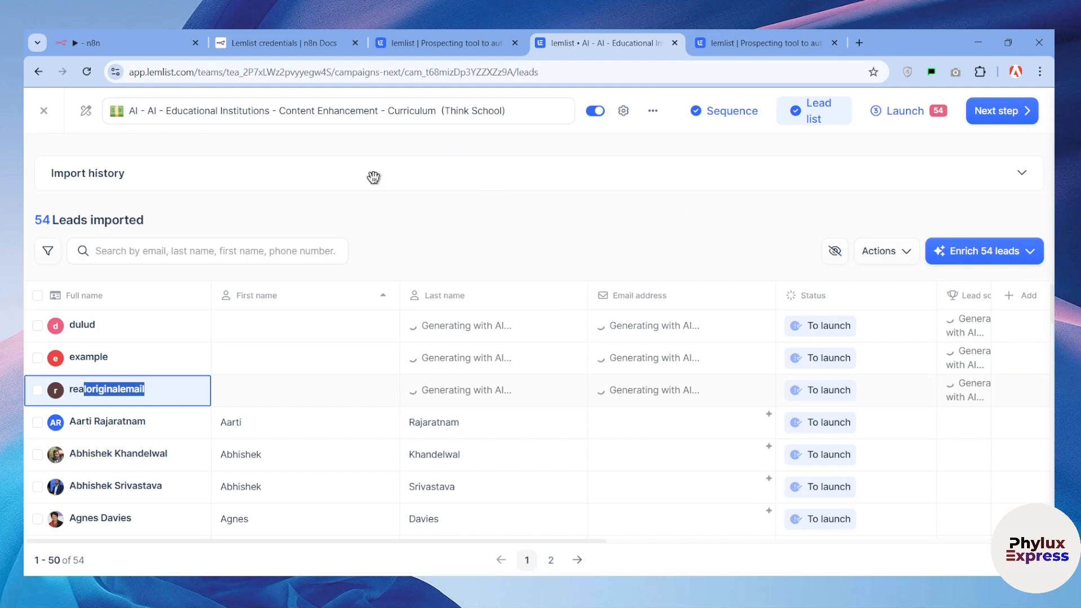
Switch back to the n8n workflow and move the Create a lead node slightly closer to the Get a lead node's level
click(124, 43)
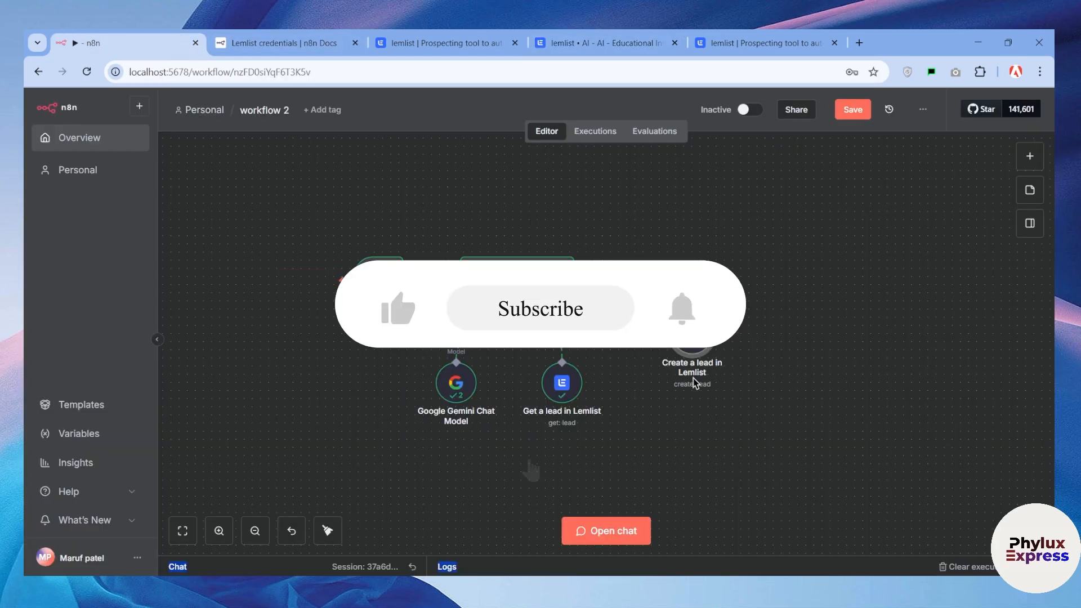
drag(691, 344, 675, 369)
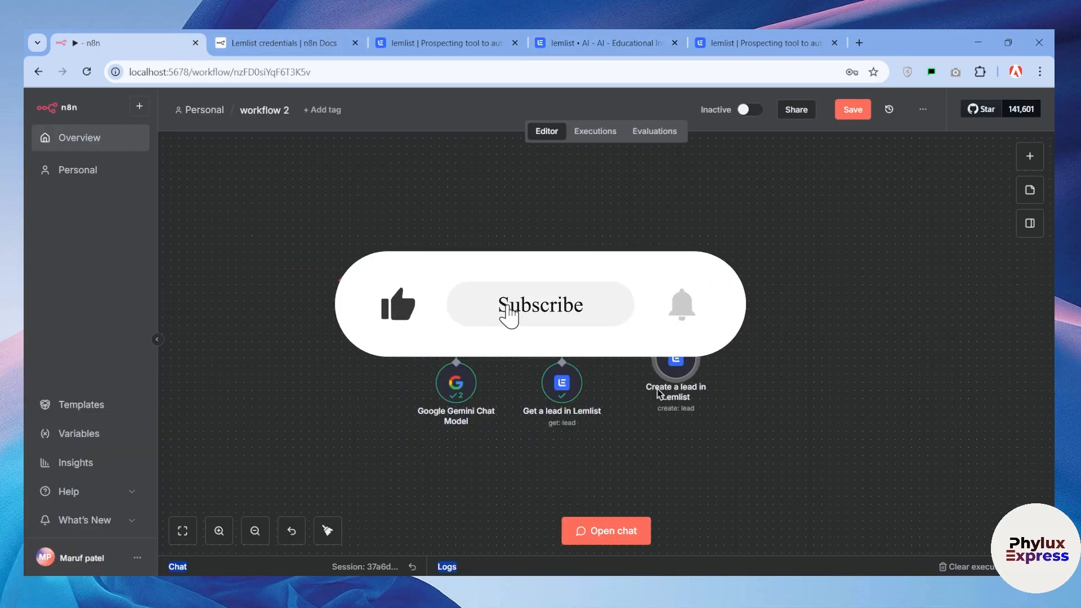